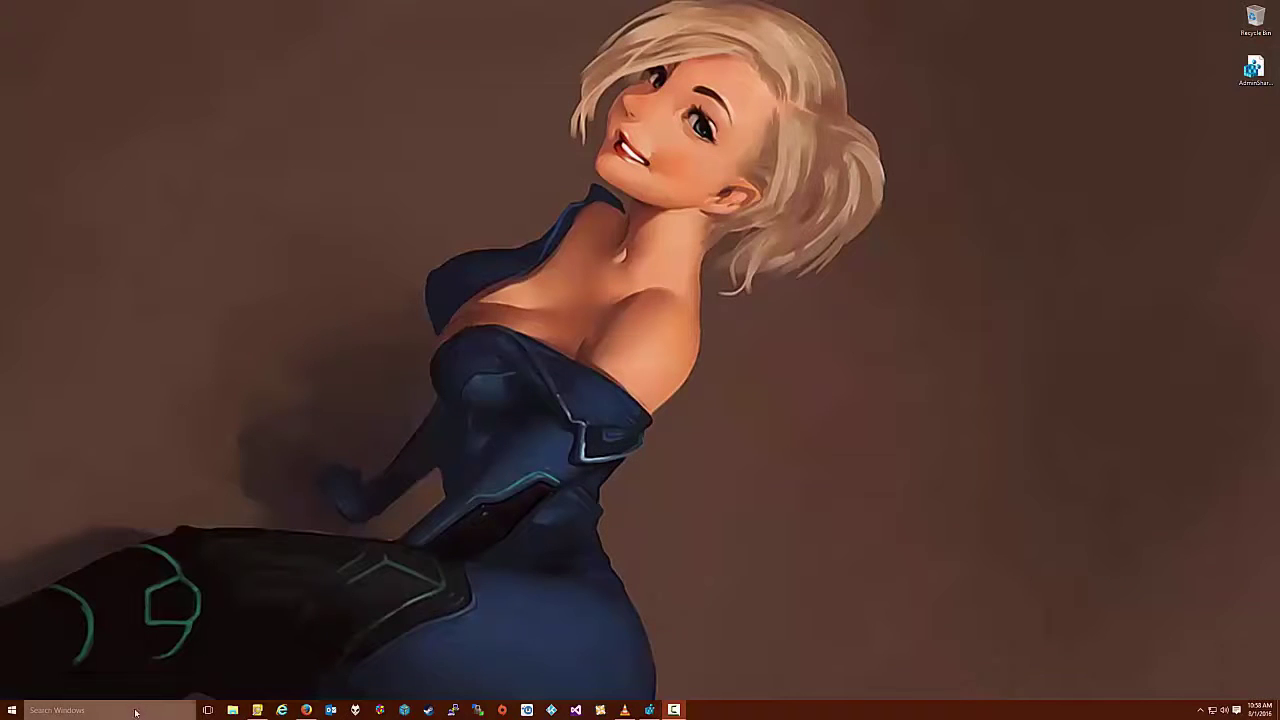
Search Windows for cmd and run Command Prompt as administrator
click(135, 712)
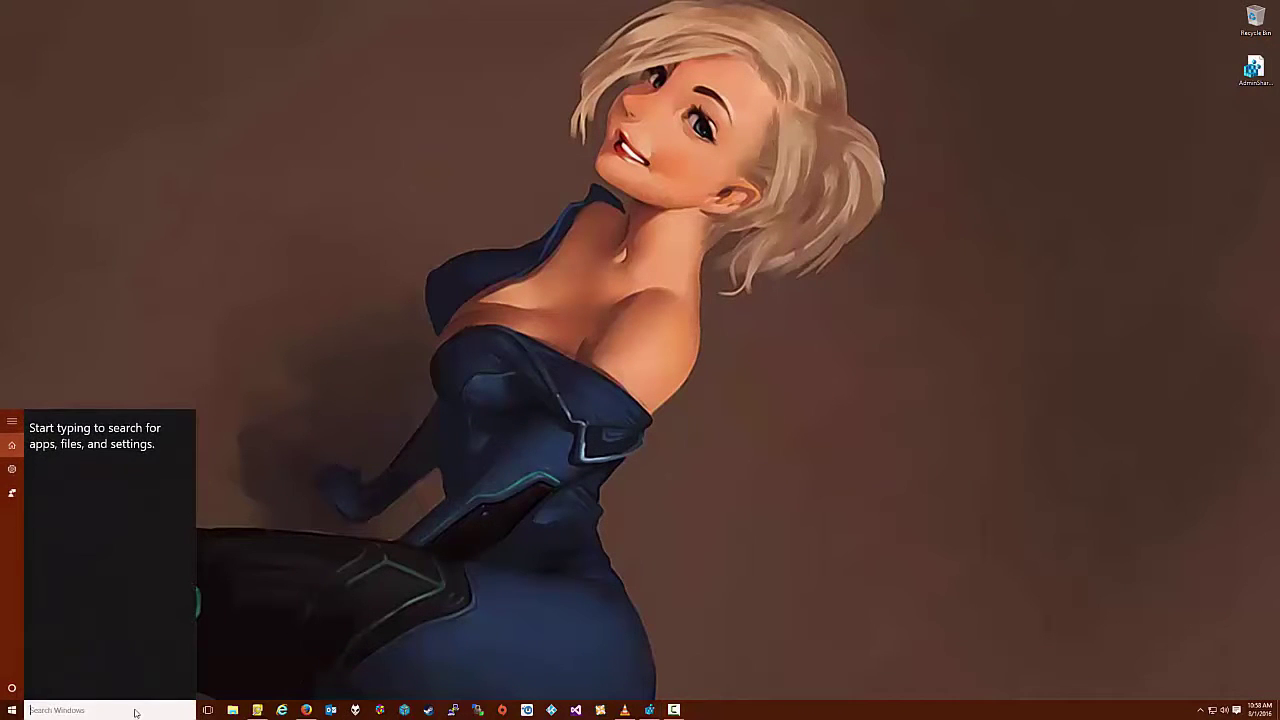
text(cmd)
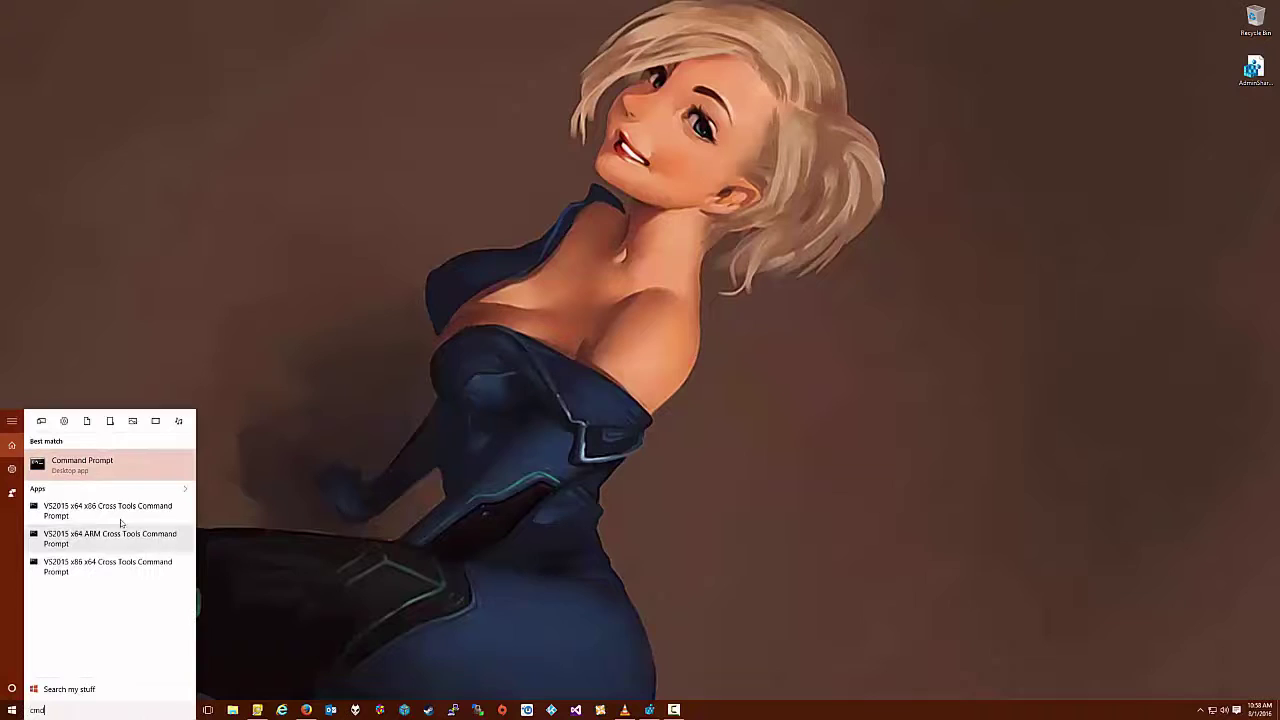
right_click(97, 467)
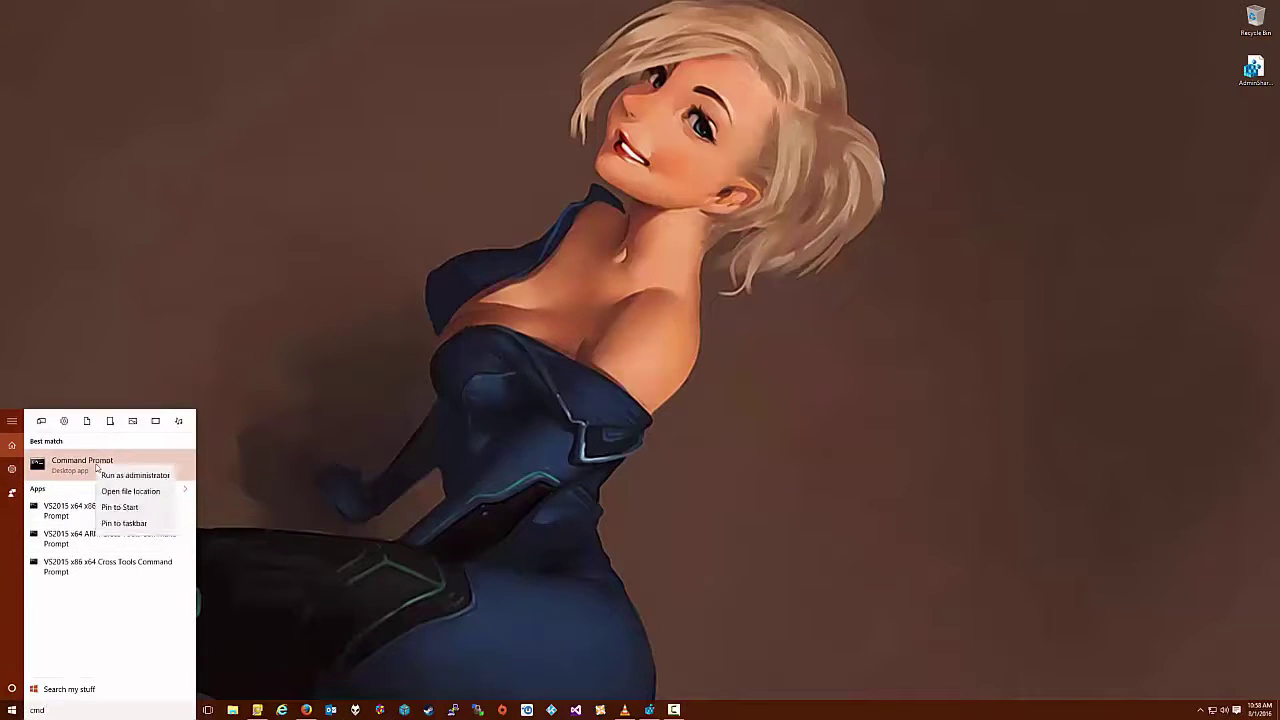
click(155, 477)
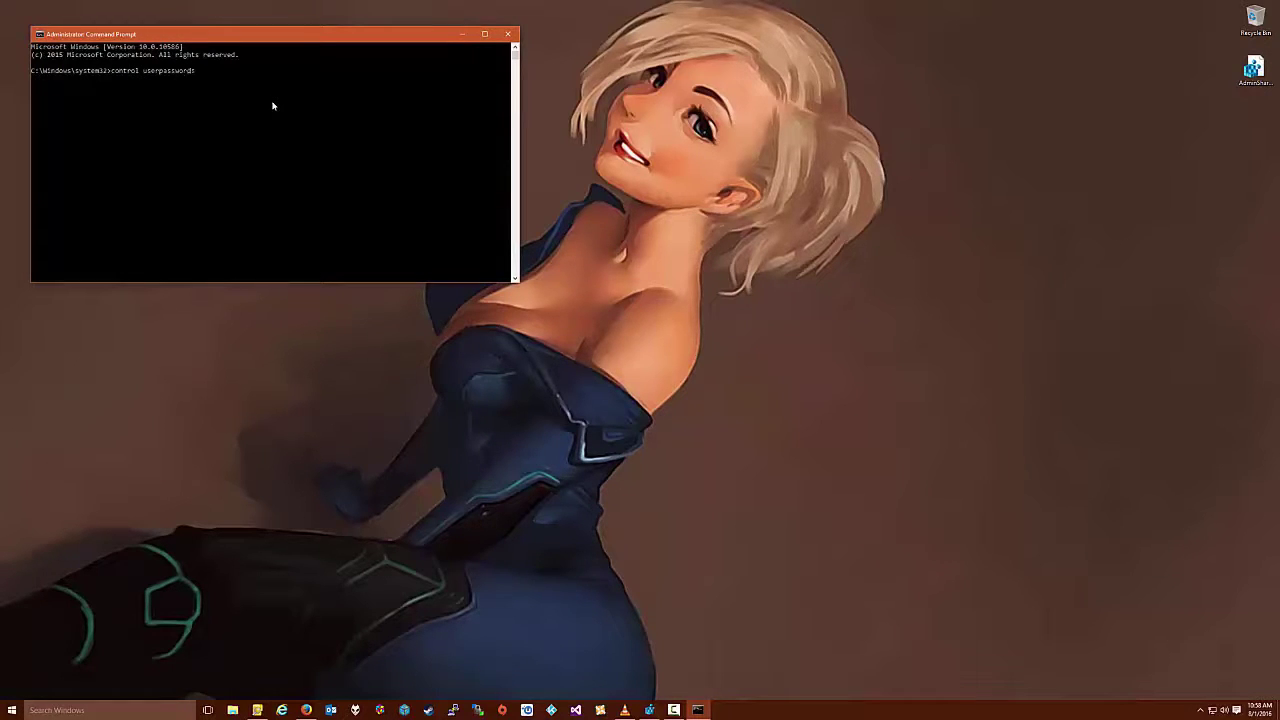
Run control userpasswords2 to open the User Accounts dialog and move it clear of the command output
text(control userpasswords2)
key(Return)
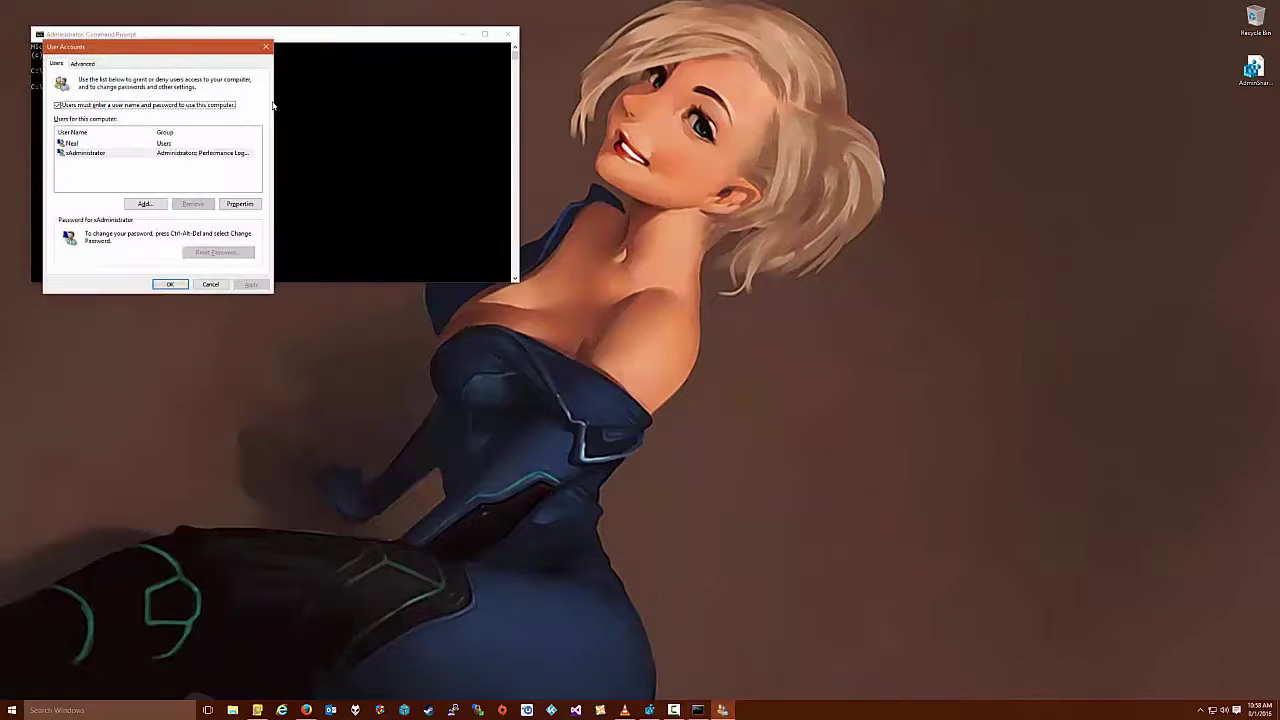
drag(185, 48, 333, 75)
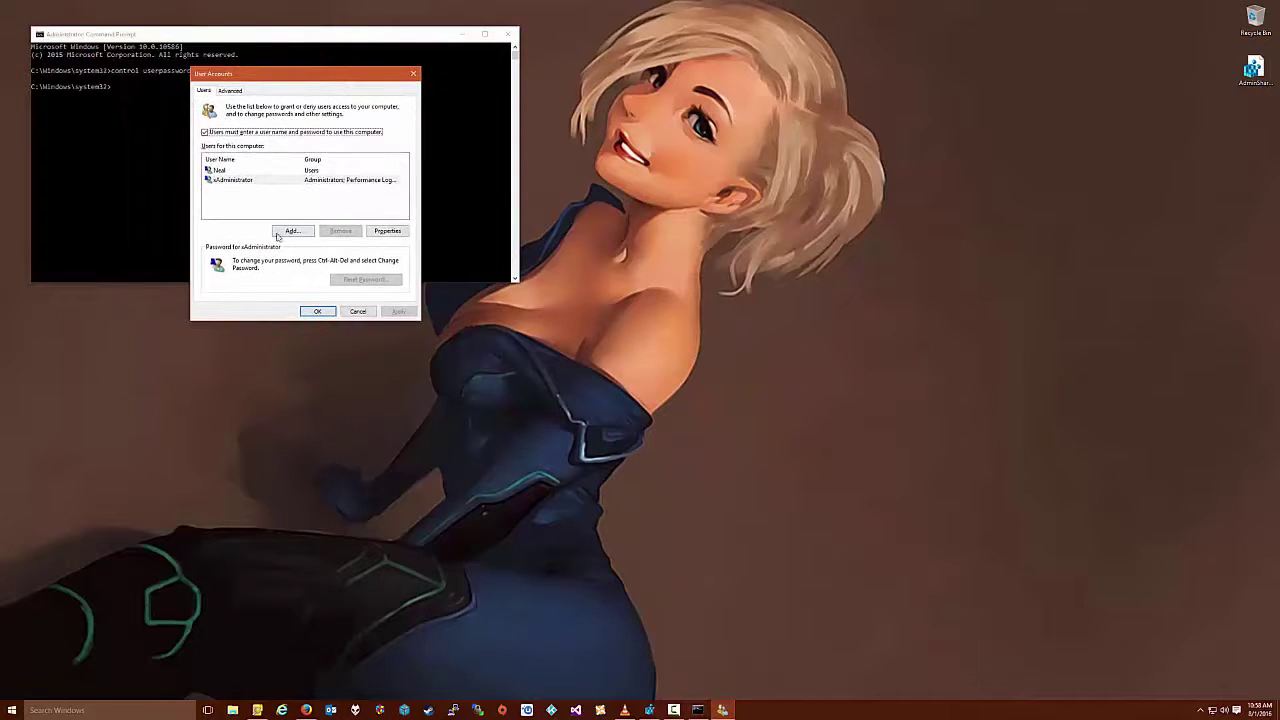
Try to set up automatic sign-in for the standard user account, entering and confirming the account password
click(224, 172)
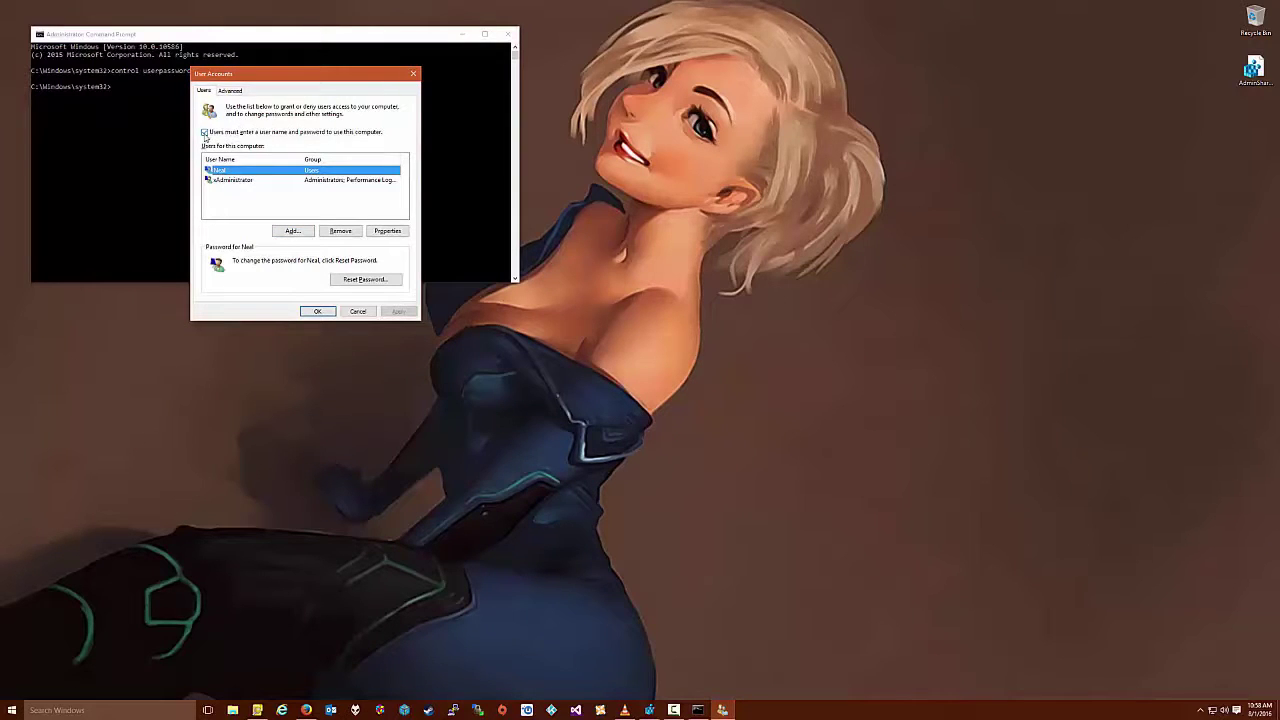
click(205, 133)
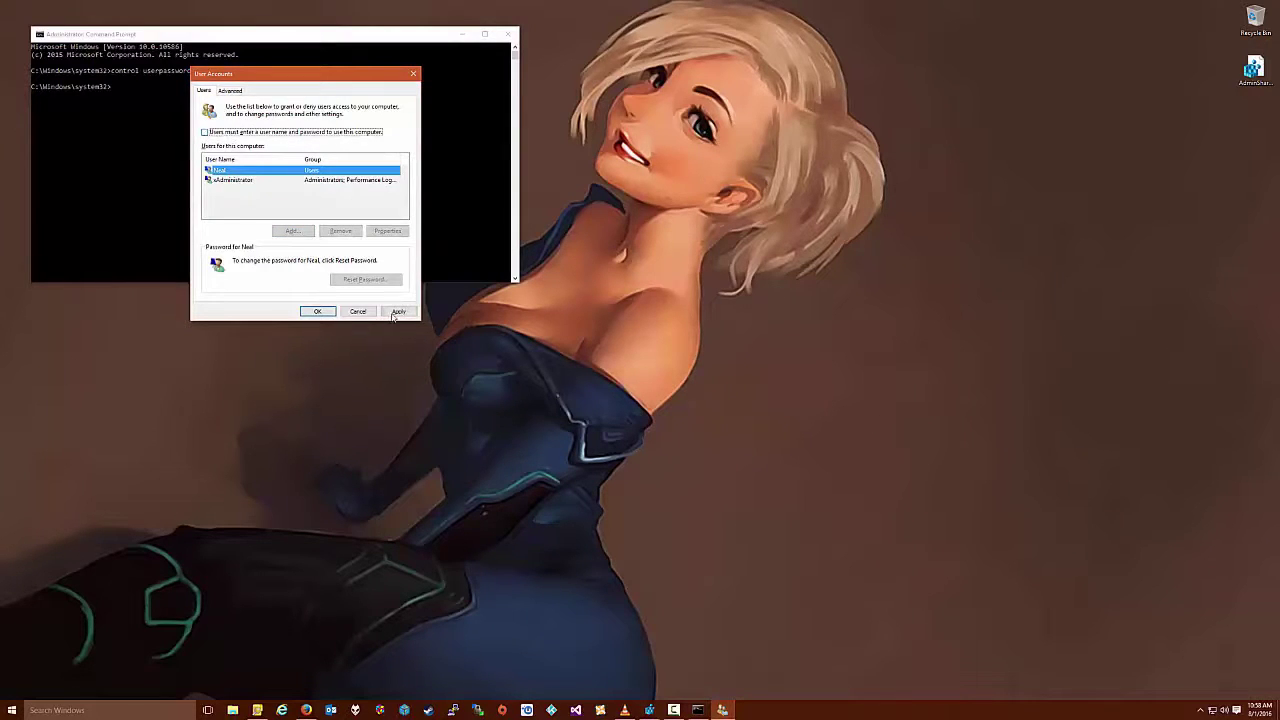
click(398, 311)
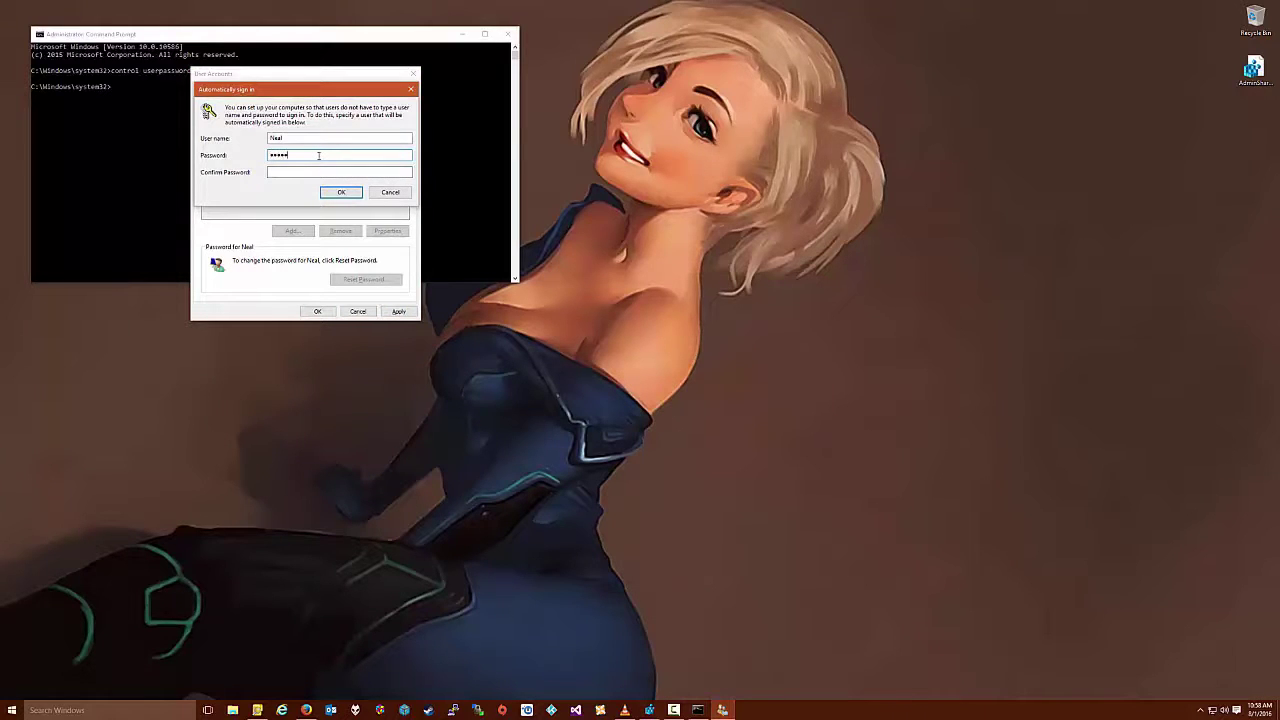
key(Tab)
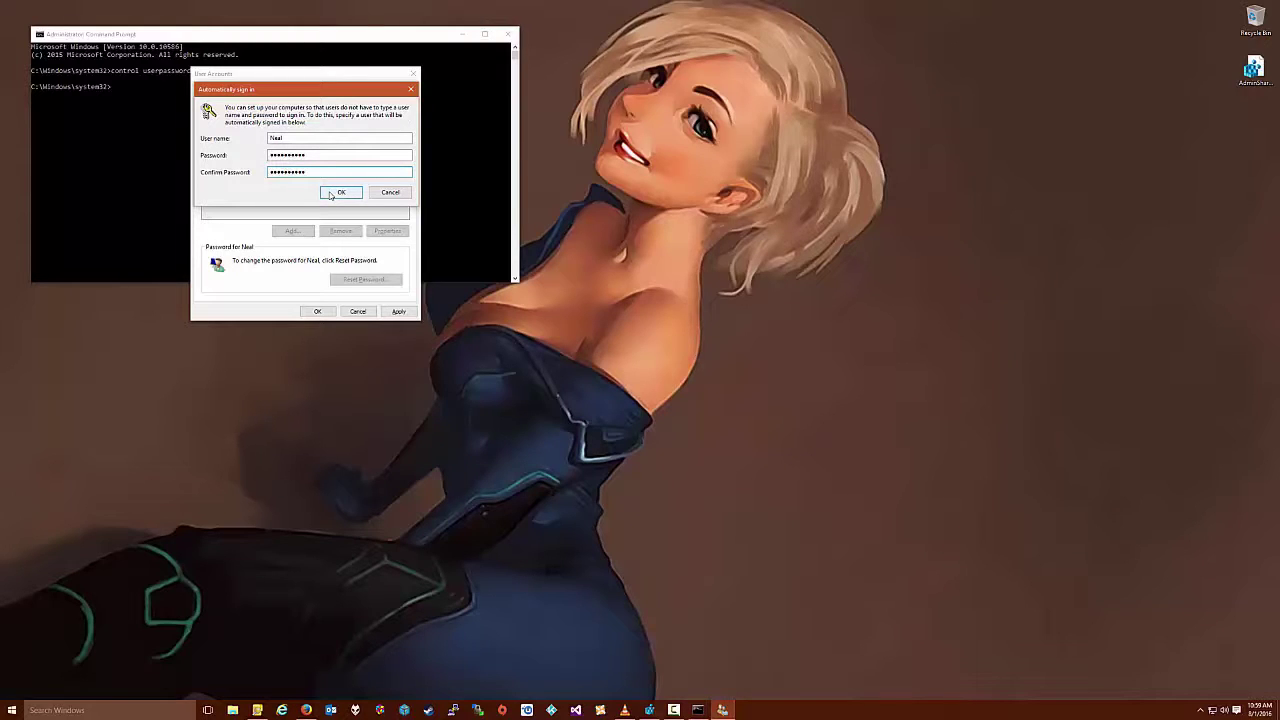
click(330, 194)
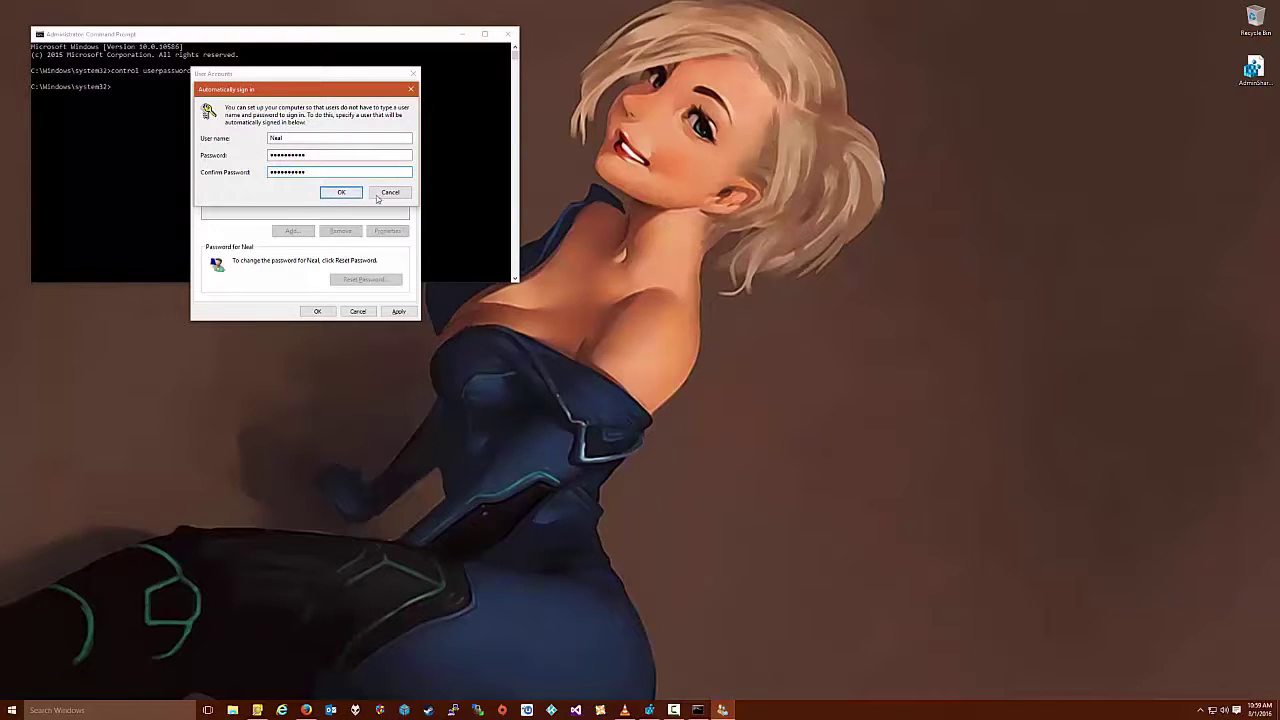
click(368, 313)
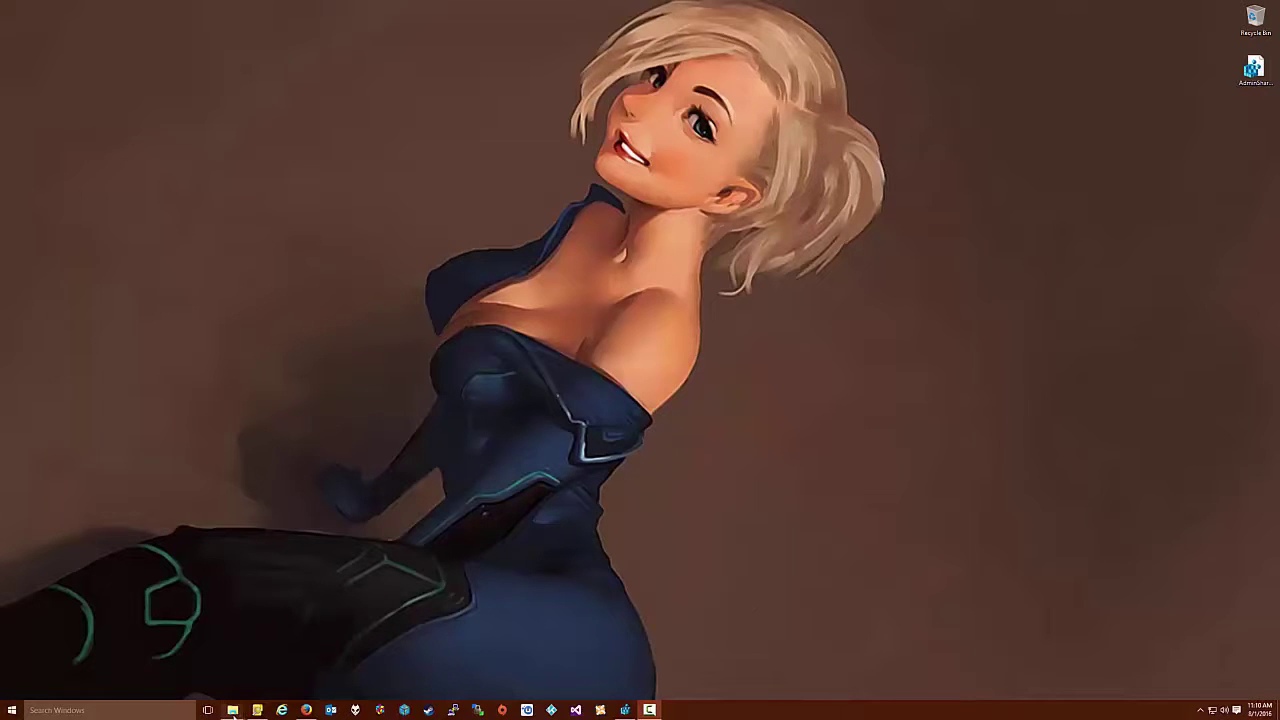
Bring up the Startup and Kodi program folder windows and highlight the Startup folder's full path
mouse_move(232, 710)
click(212, 690)
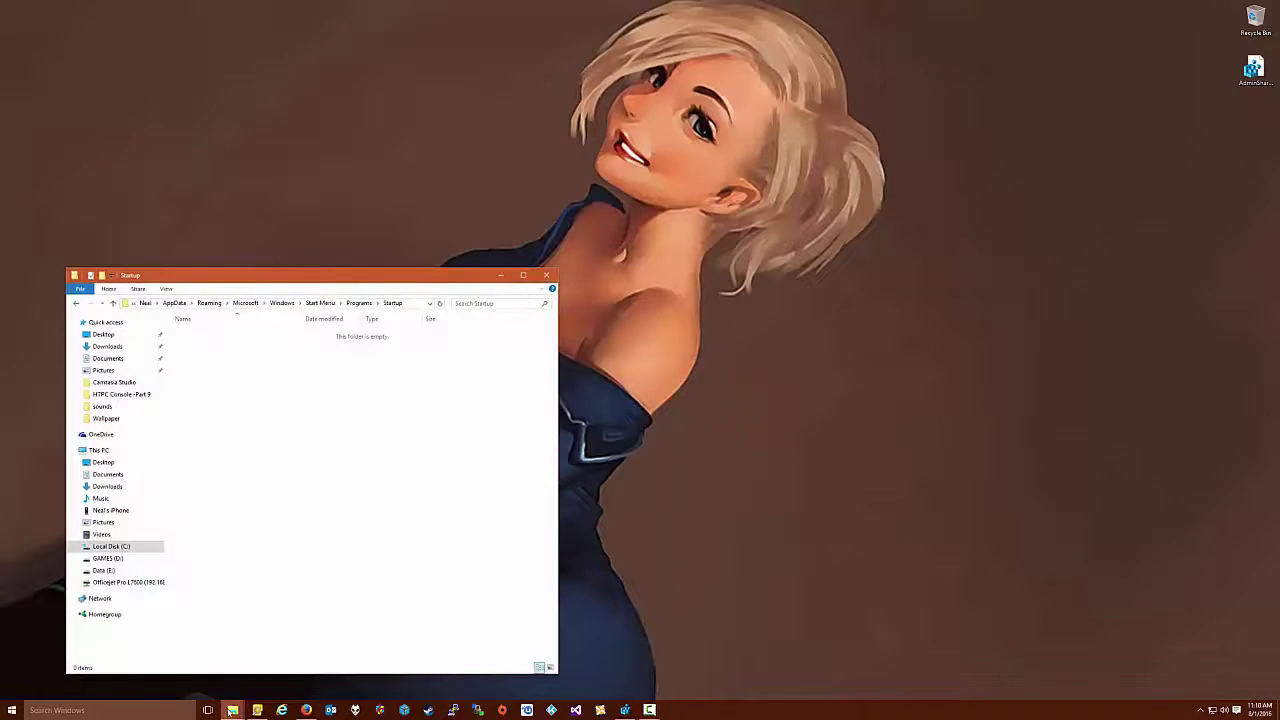
click(264, 668)
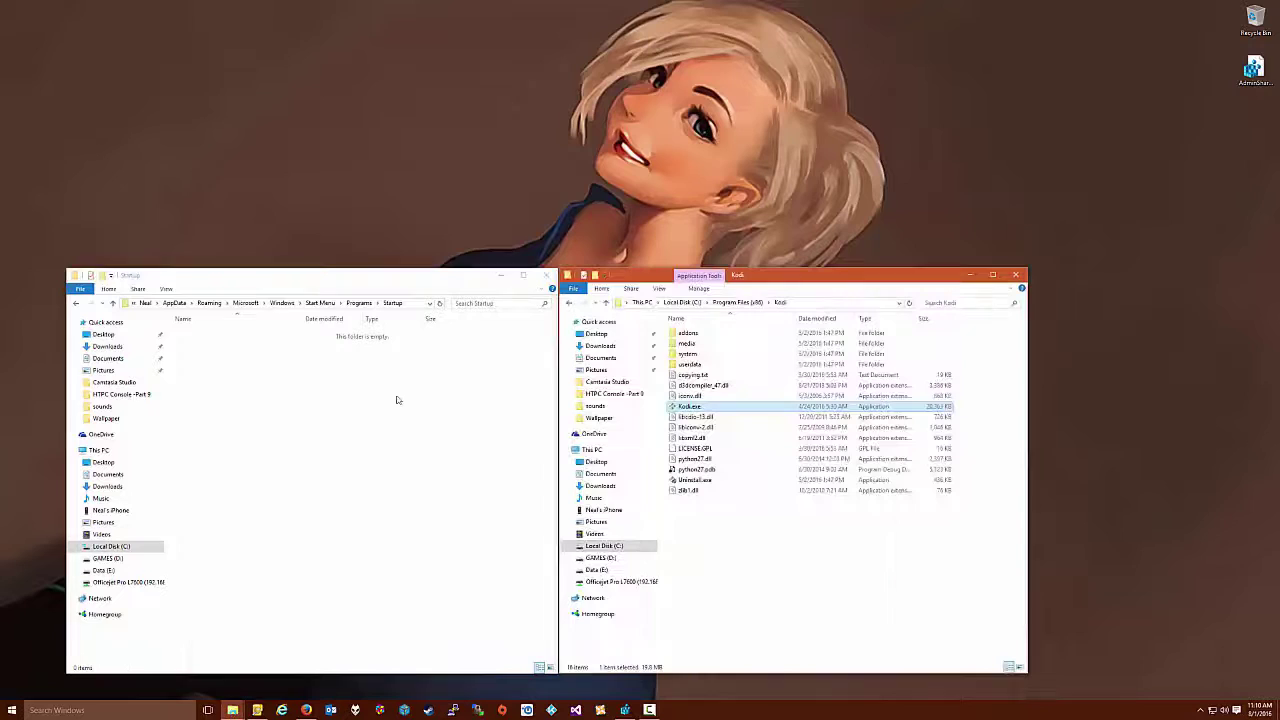
click(395, 303)
click(365, 303)
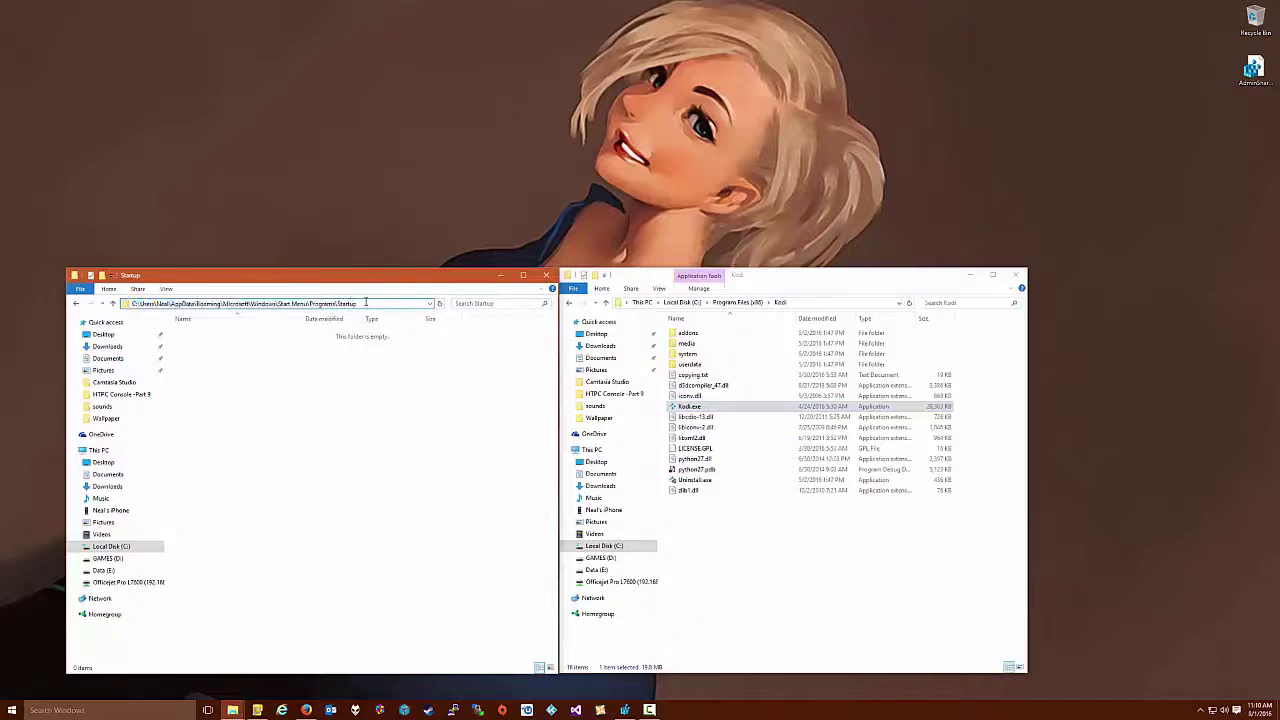
drag(356, 303, 130, 303)
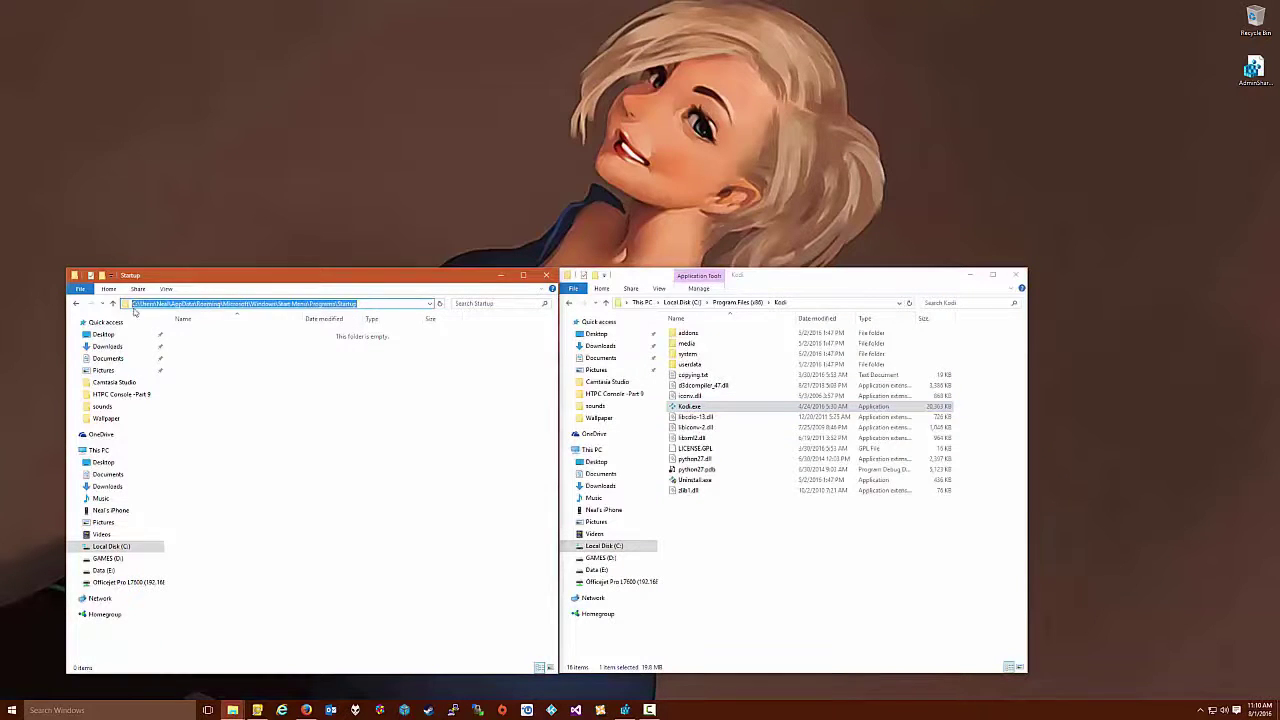
Create a shortcut to Kodi.exe in the Startup folder and rename it Kodi Media Center
drag(683, 407, 245, 397)
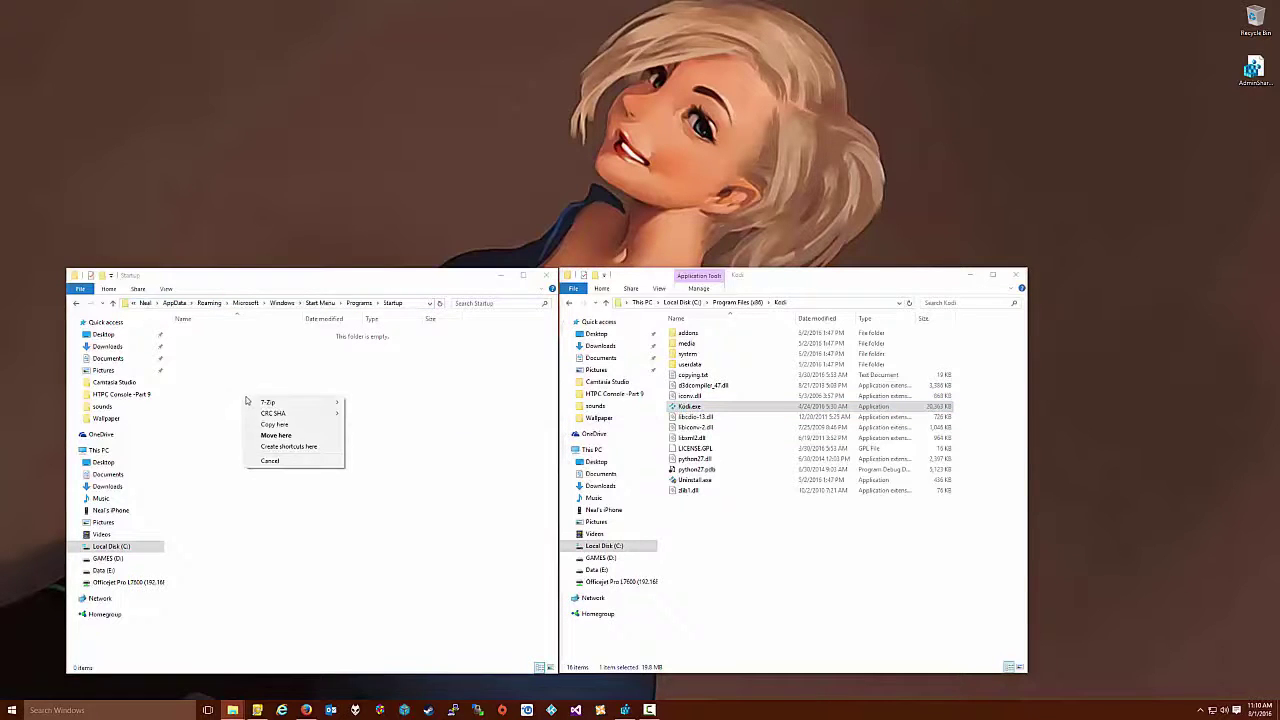
click(289, 446)
right_click(233, 334)
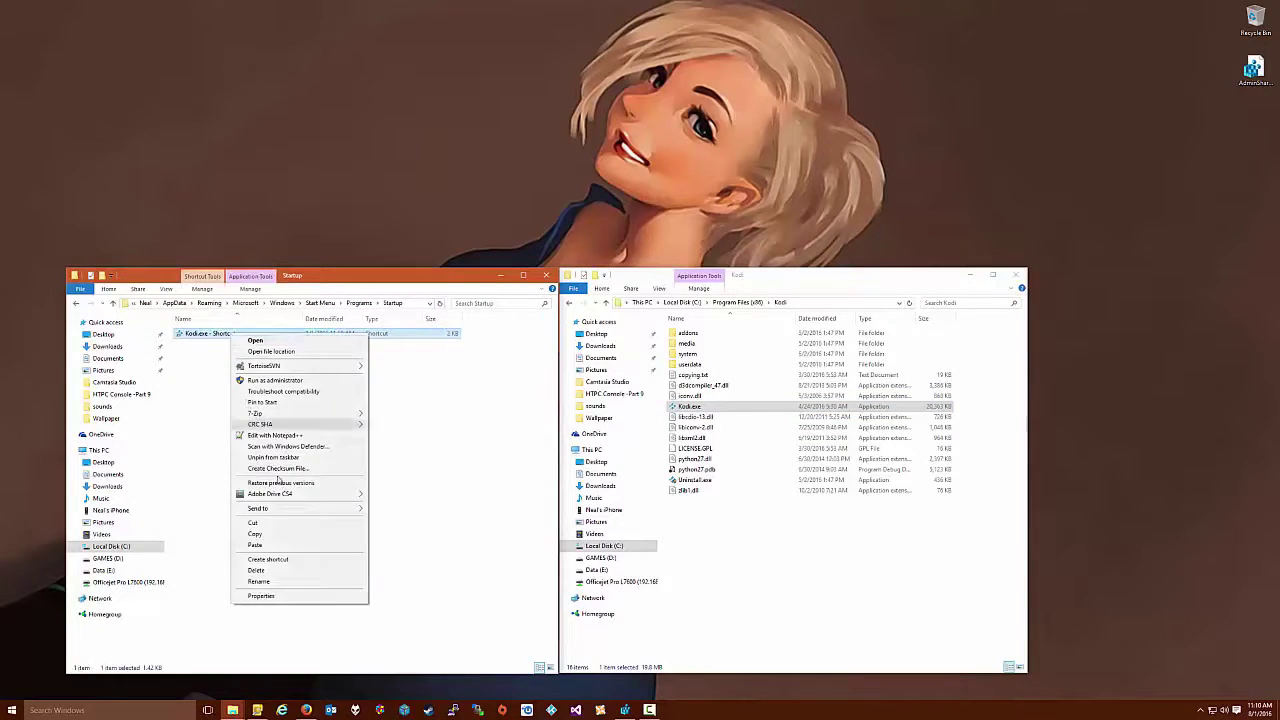
click(299, 582)
text(Ko)
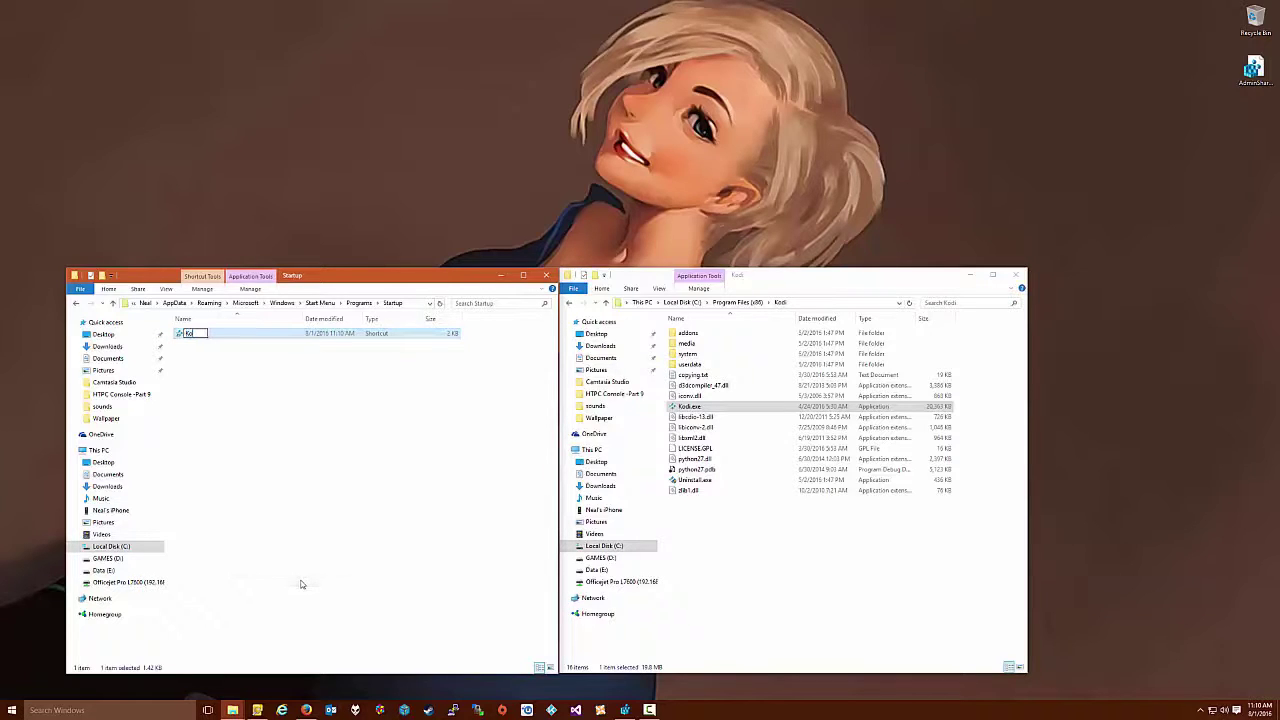
text(di Media Center)
click(265, 534)
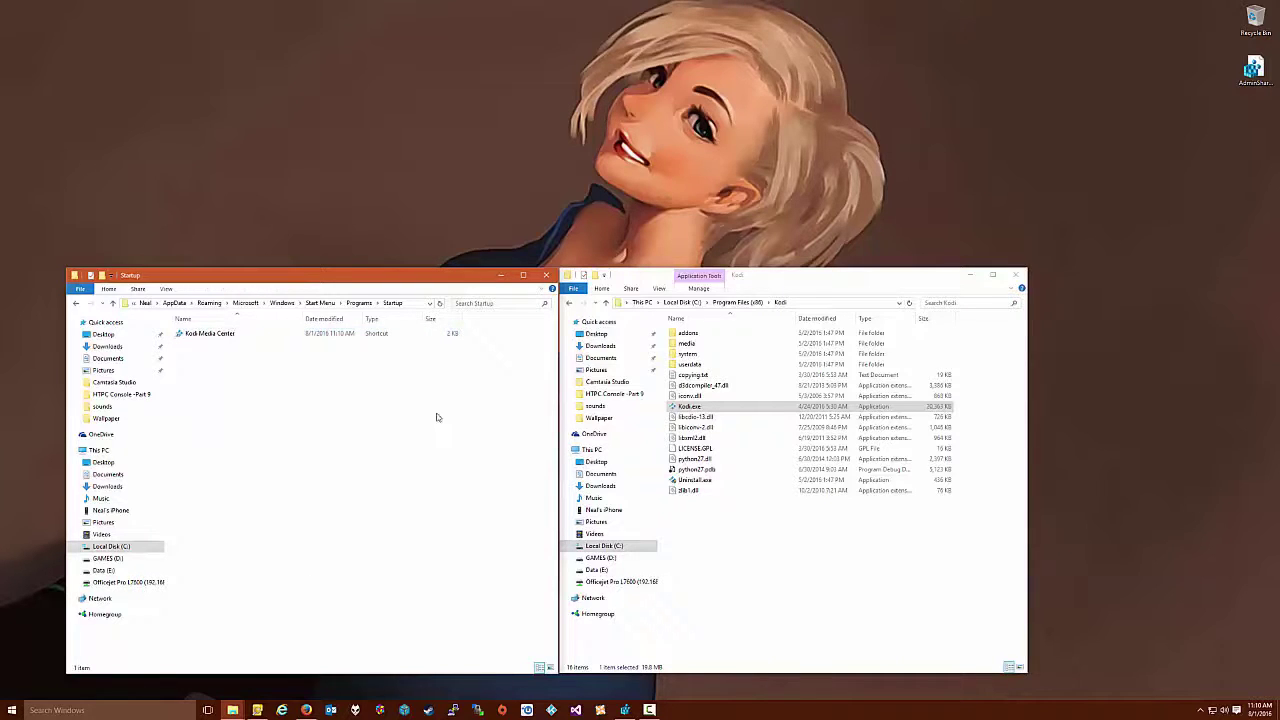
Delete the Kodi Media Center shortcut from the Startup folder and close both folder windows
click(215, 338)
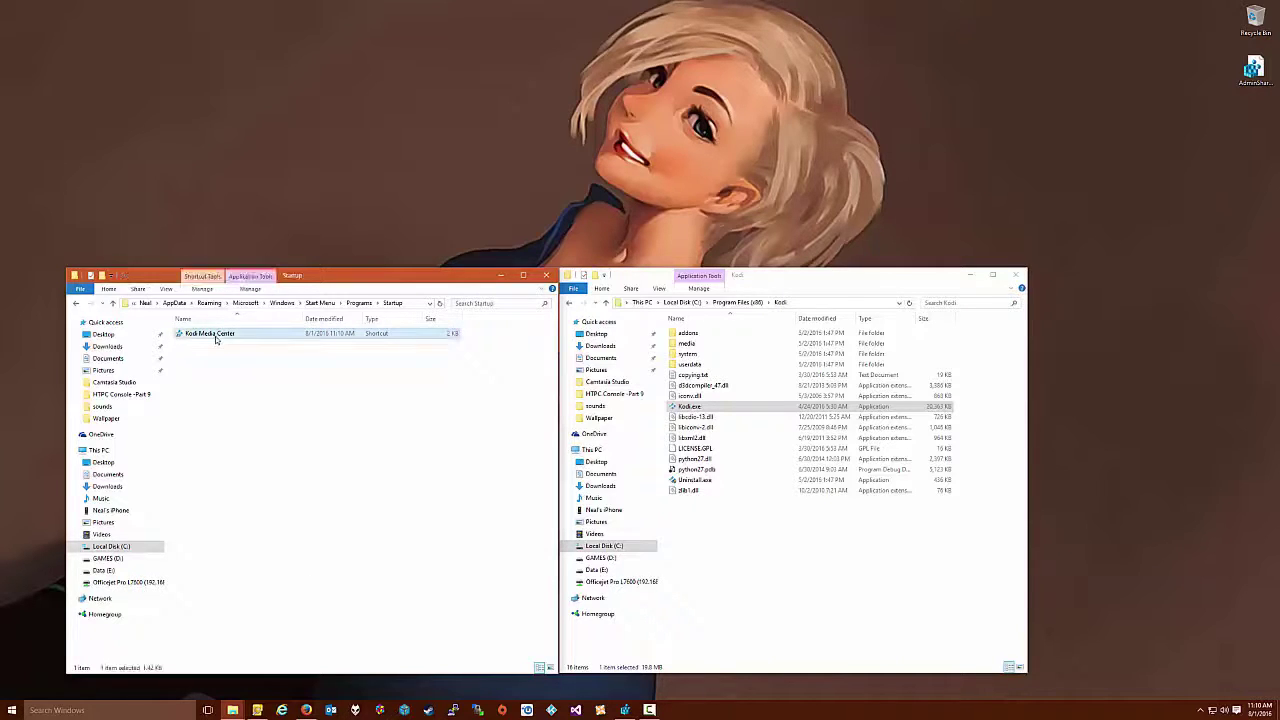
key(Delete)
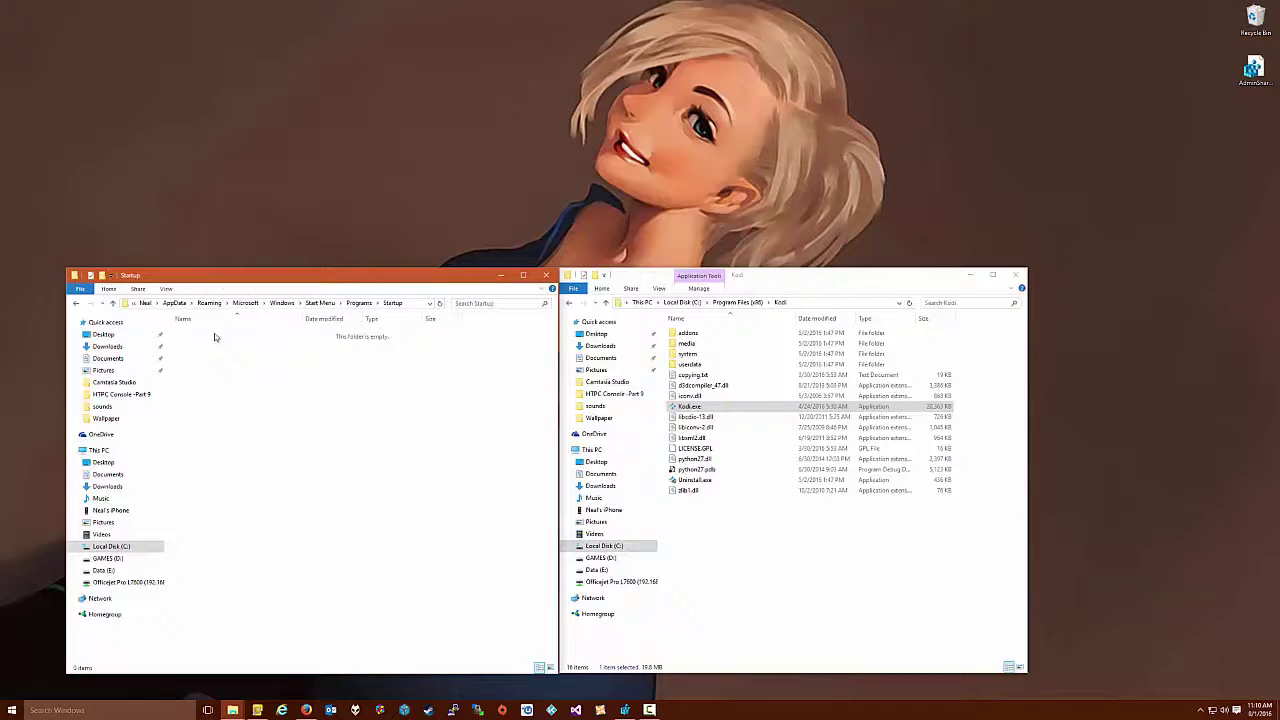
click(545, 275)
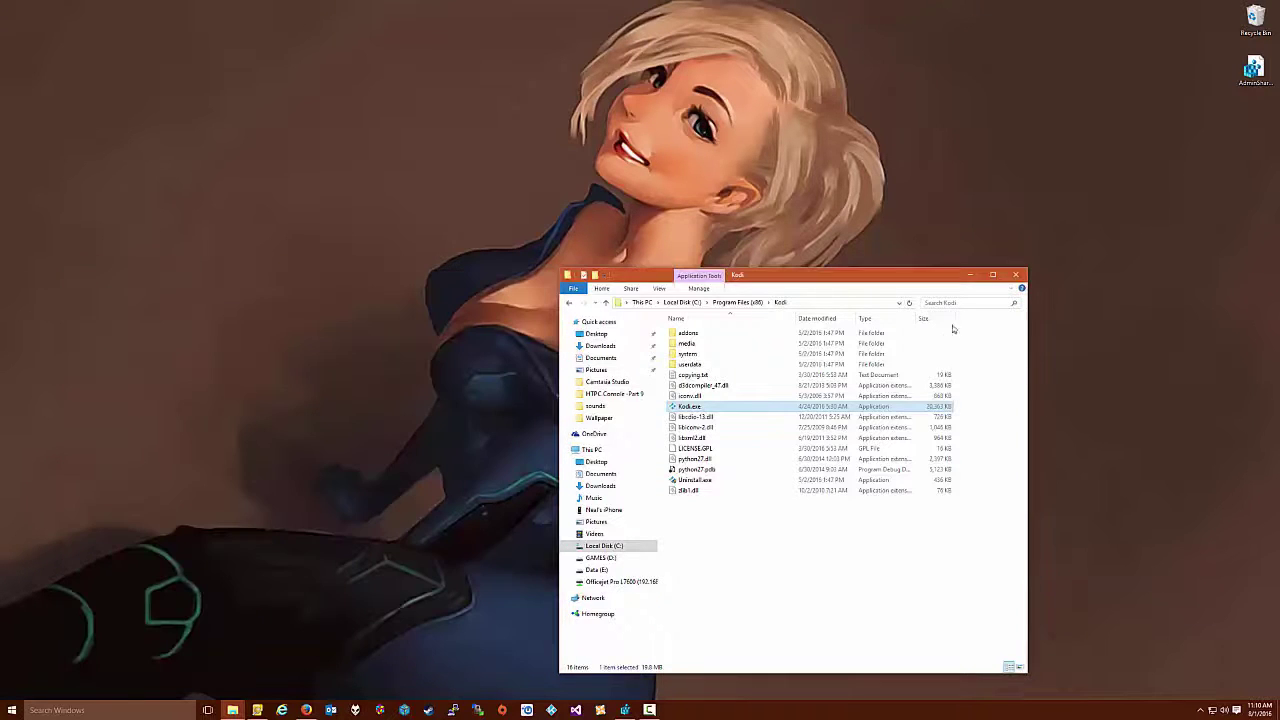
click(1015, 274)
Switch to Firefox, examine the Kodi forum thread title and download links for Launcher4Kodi, and minimize the browser
click(306, 710)
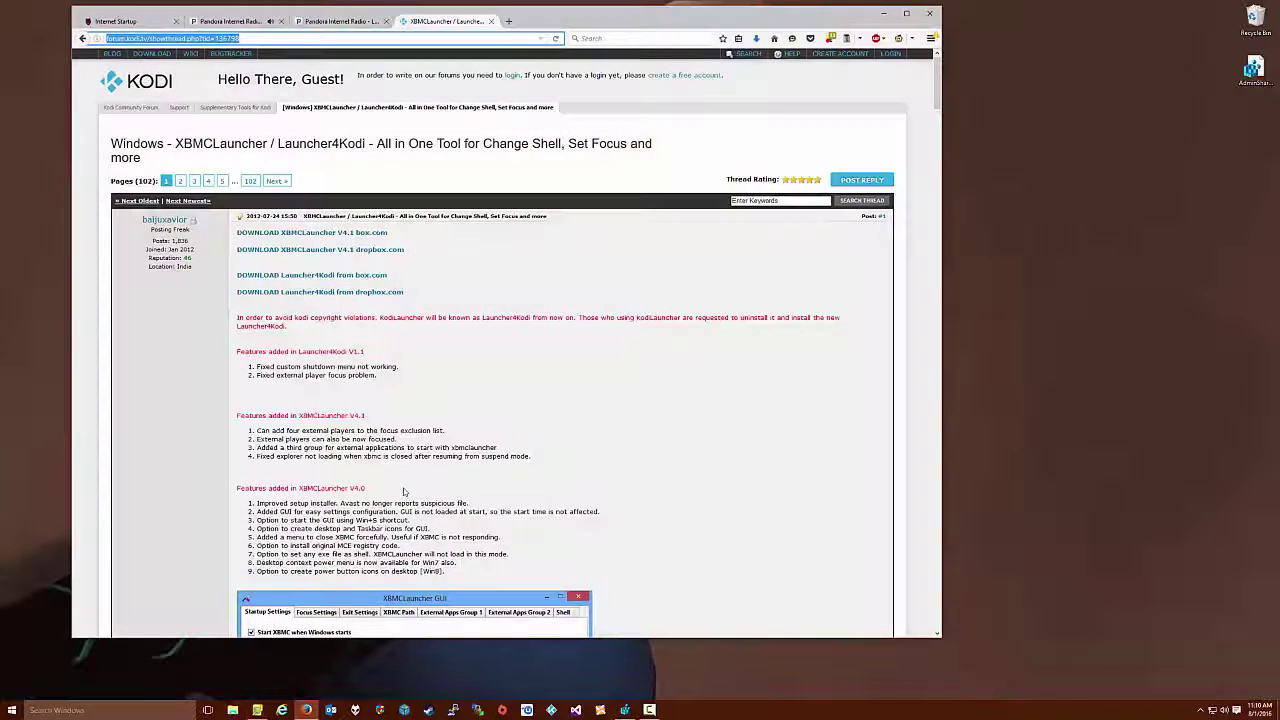
drag(654, 145, 110, 146)
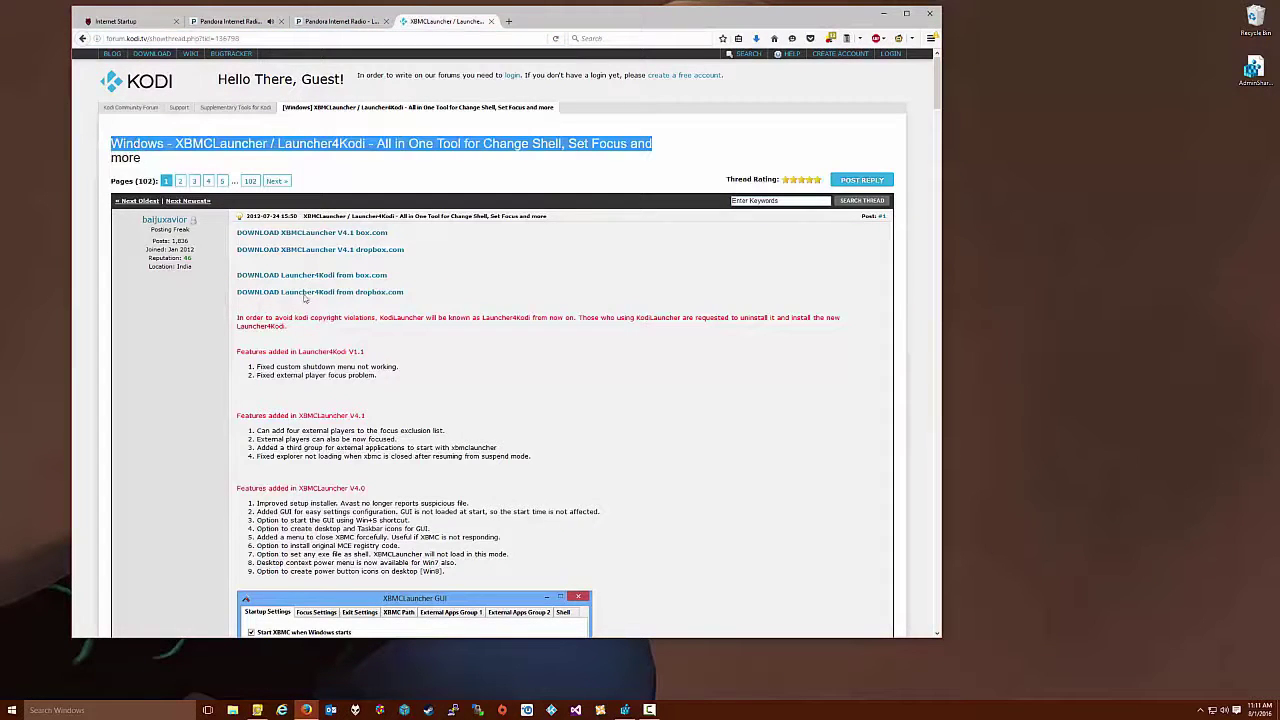
click(886, 15)
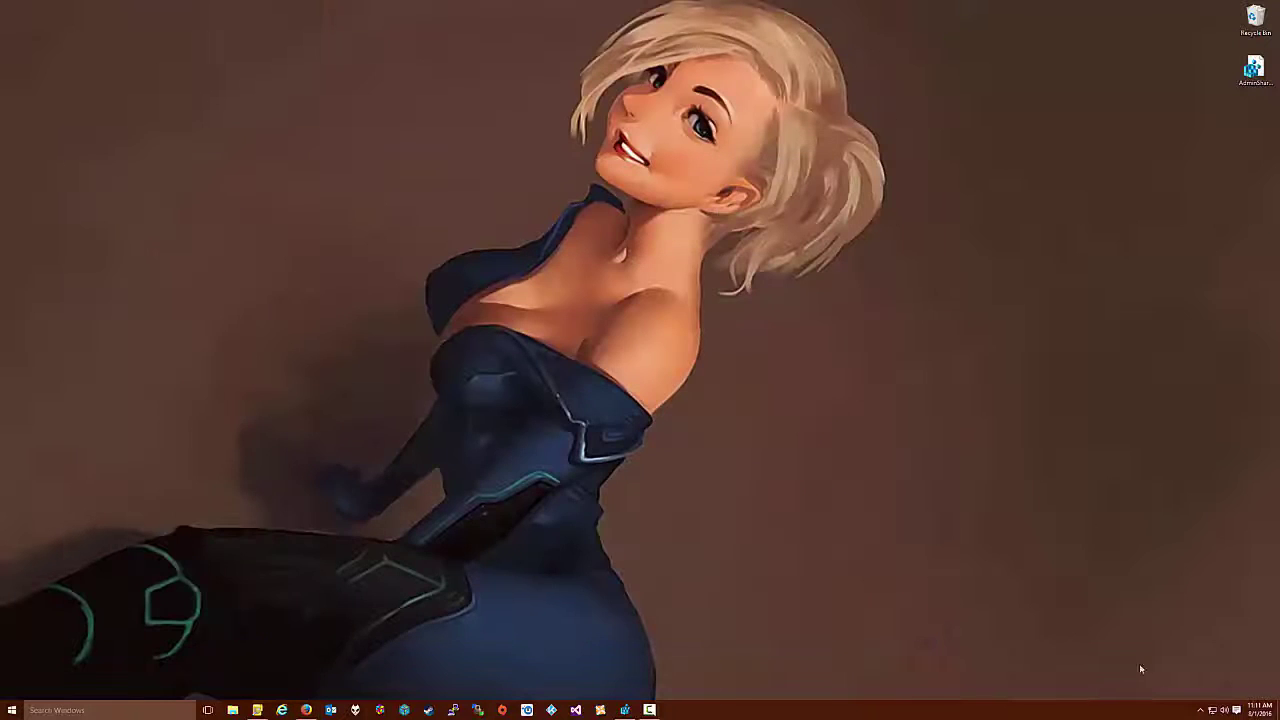
Open the settings GUI of the running Launcher4Kodi and review its startup and focus settings
click(1200, 710)
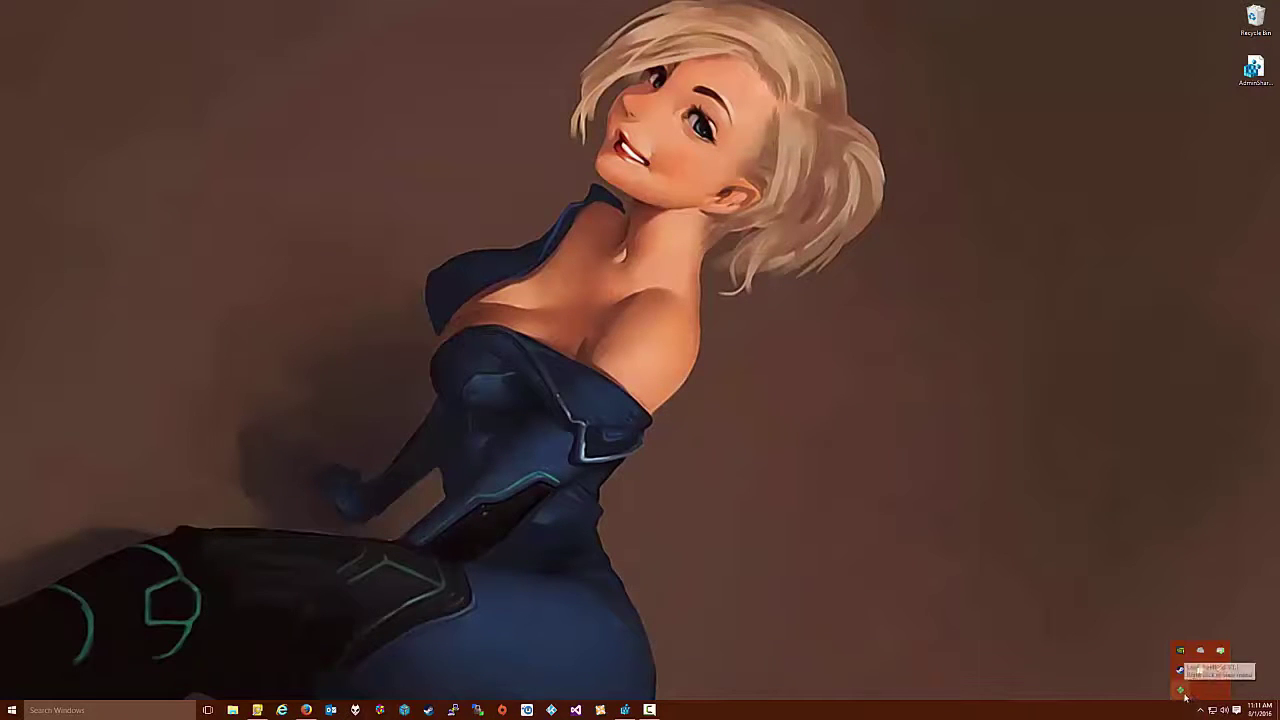
right_click(1181, 690)
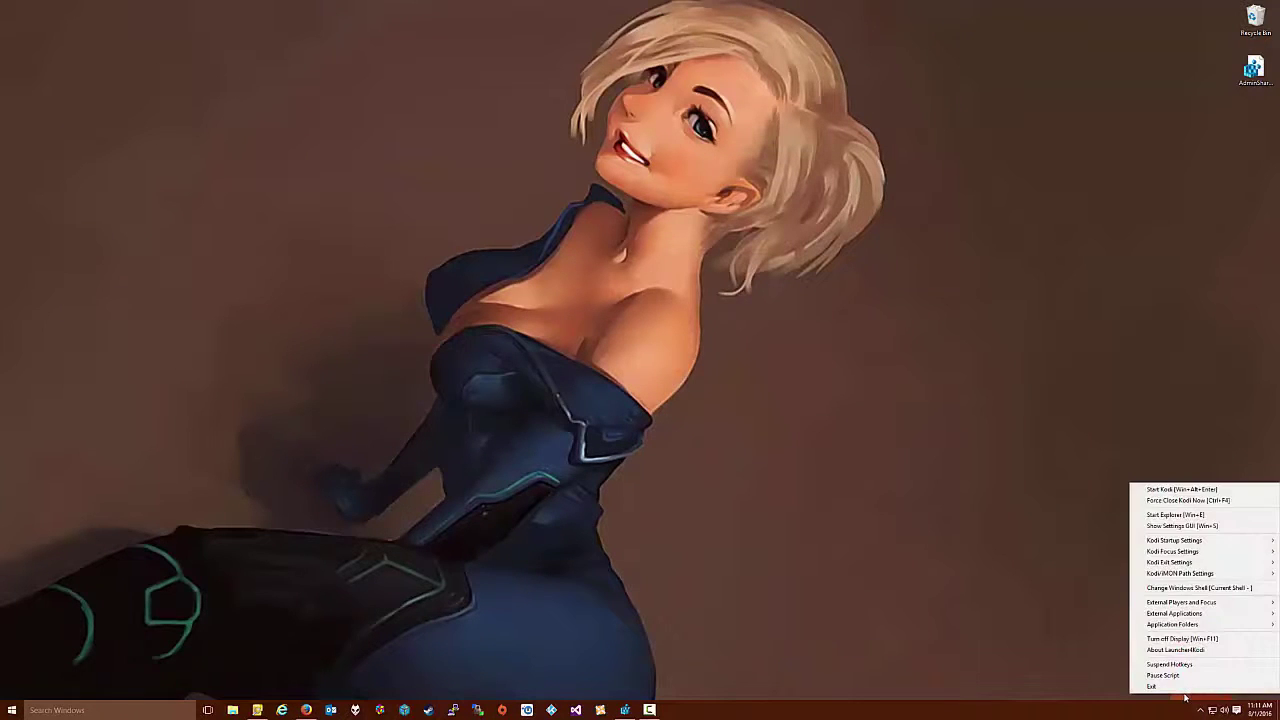
click(1182, 525)
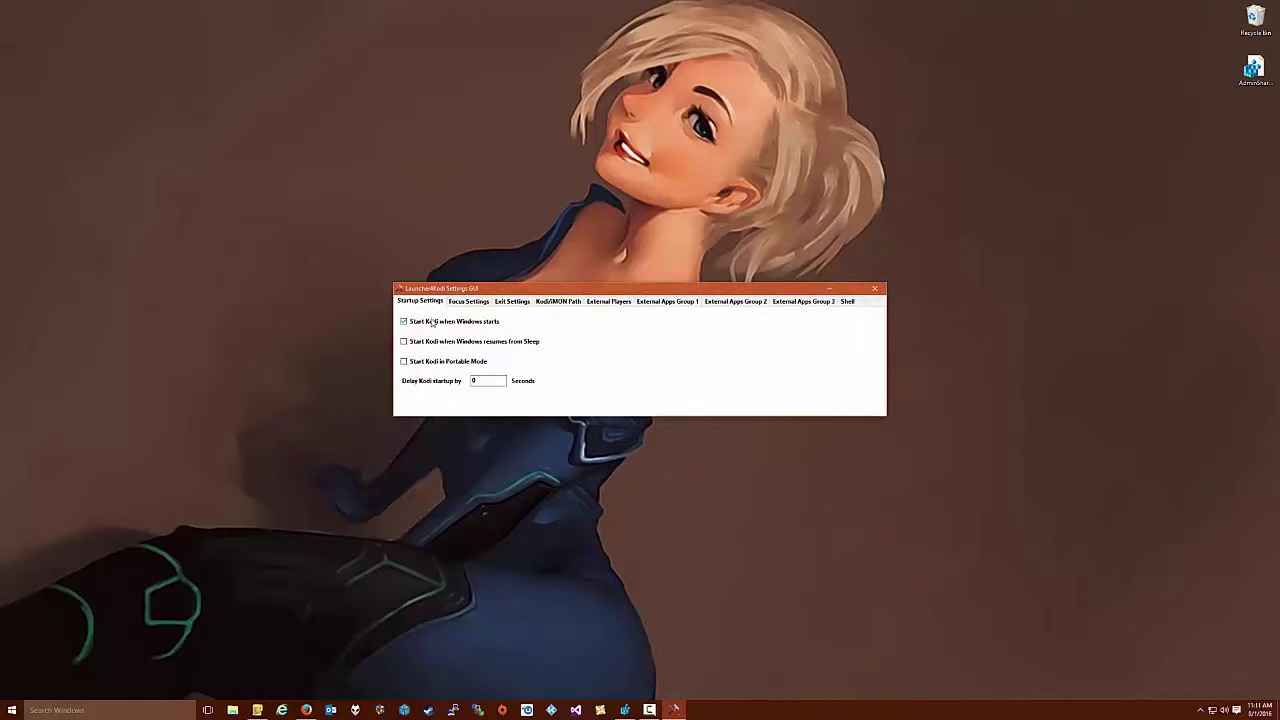
mouse_move(433, 323)
click(479, 305)
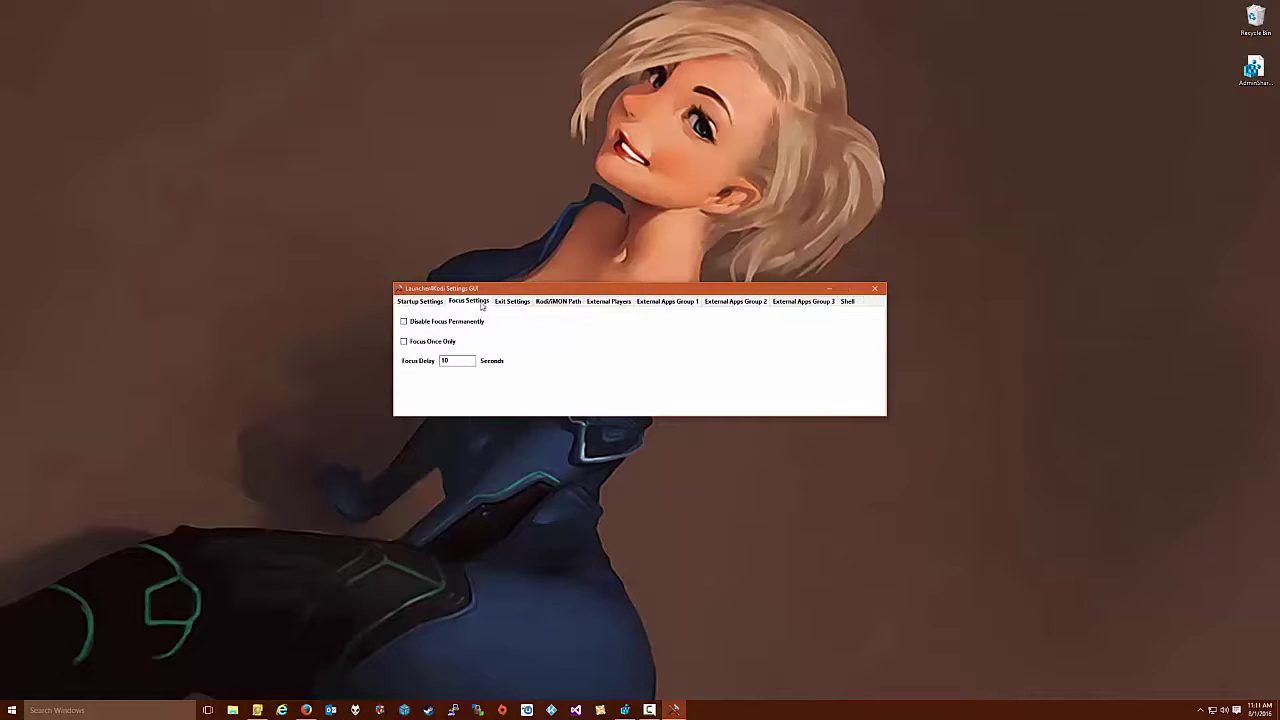
Set external Player 1 to vlc.exe from the VideoLAN\VLC folder in Program Files (x86)
click(606, 305)
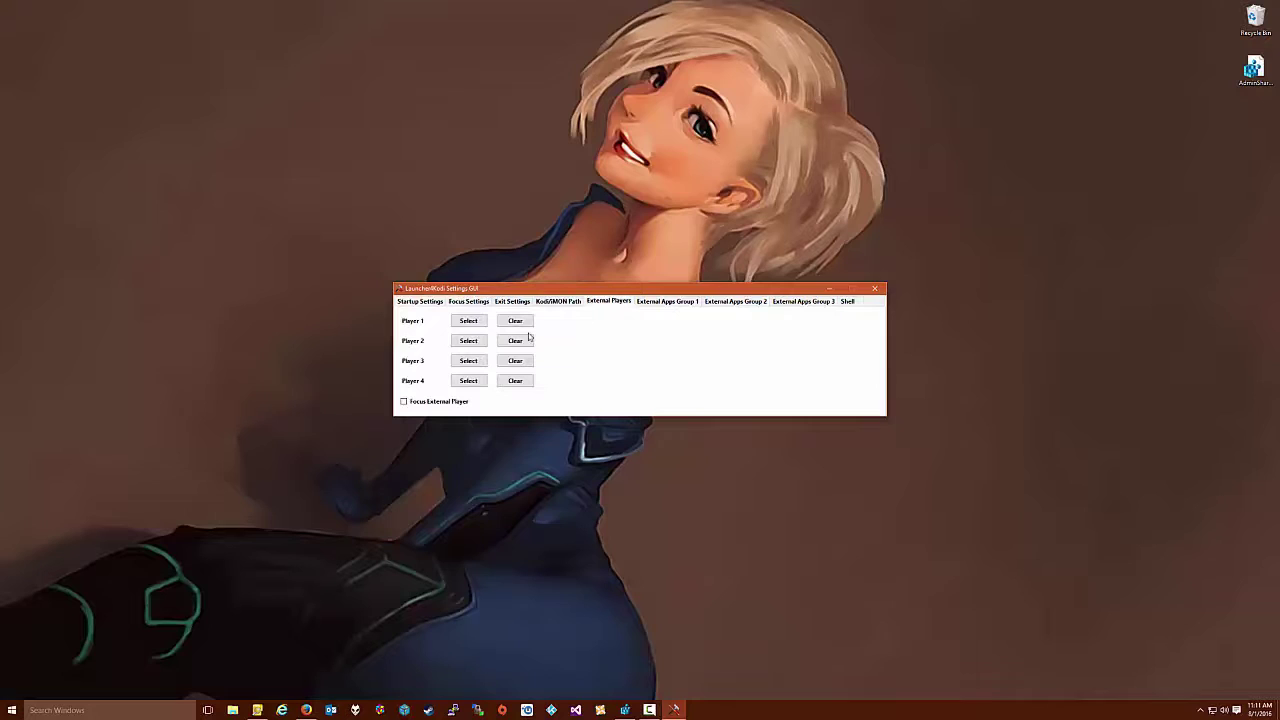
click(468, 321)
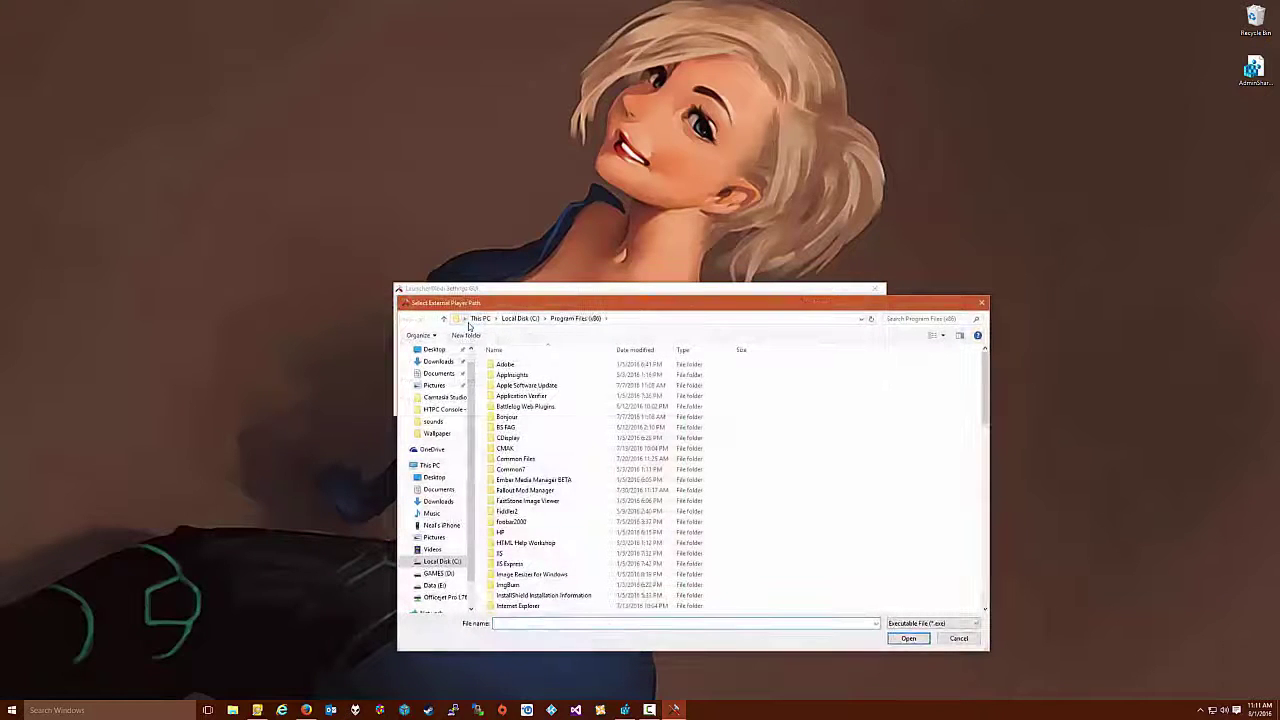
scroll(785, 550, down, 6)
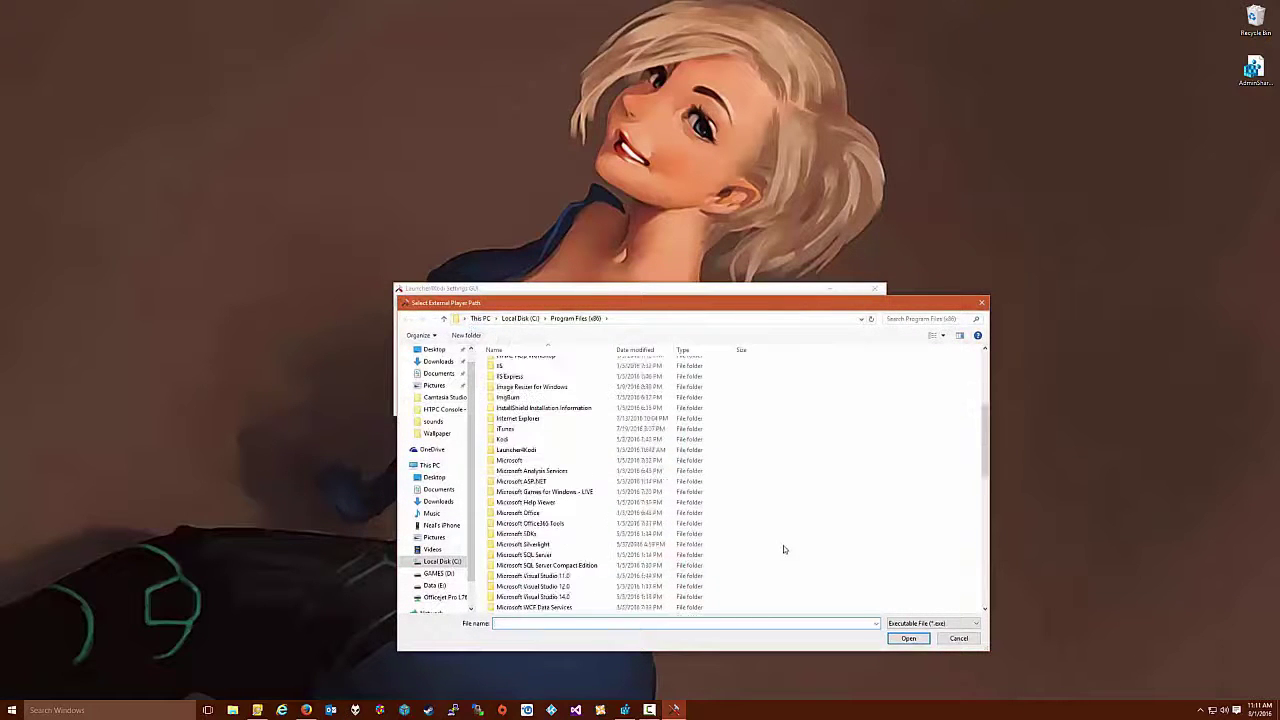
scroll(784, 549, down, 8)
scroll(783, 545, down, 3)
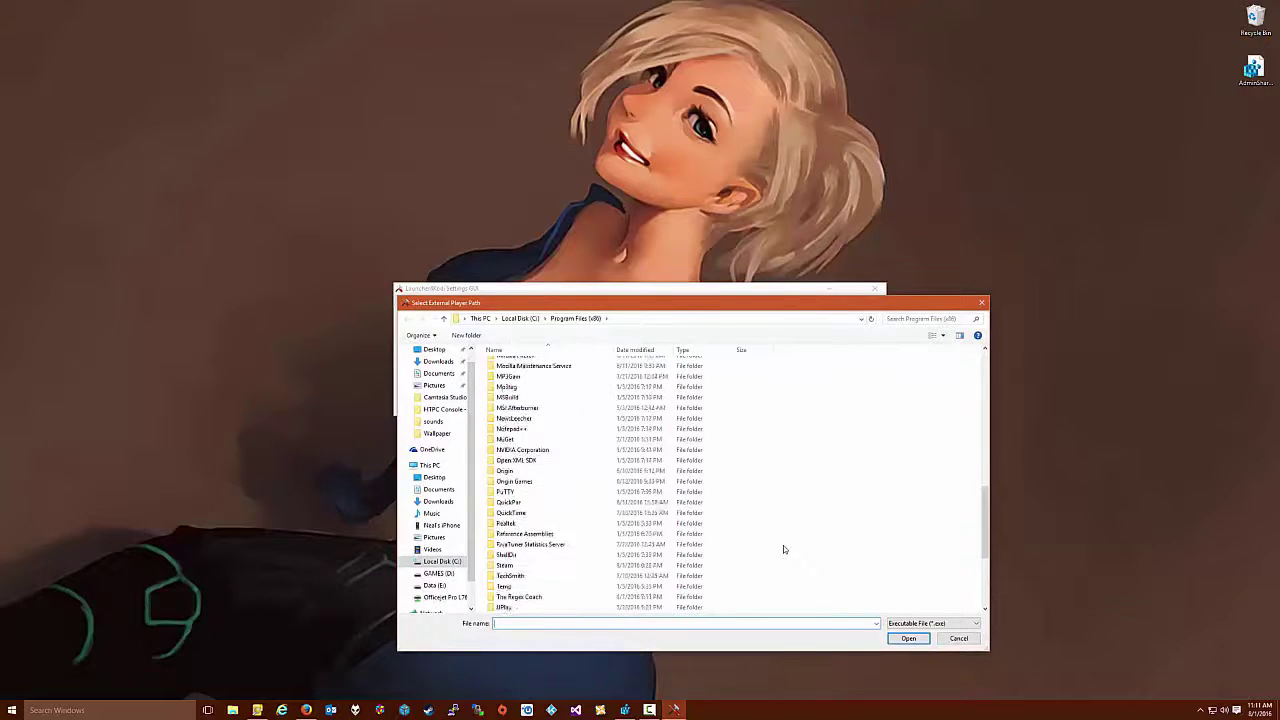
double_click(533, 558)
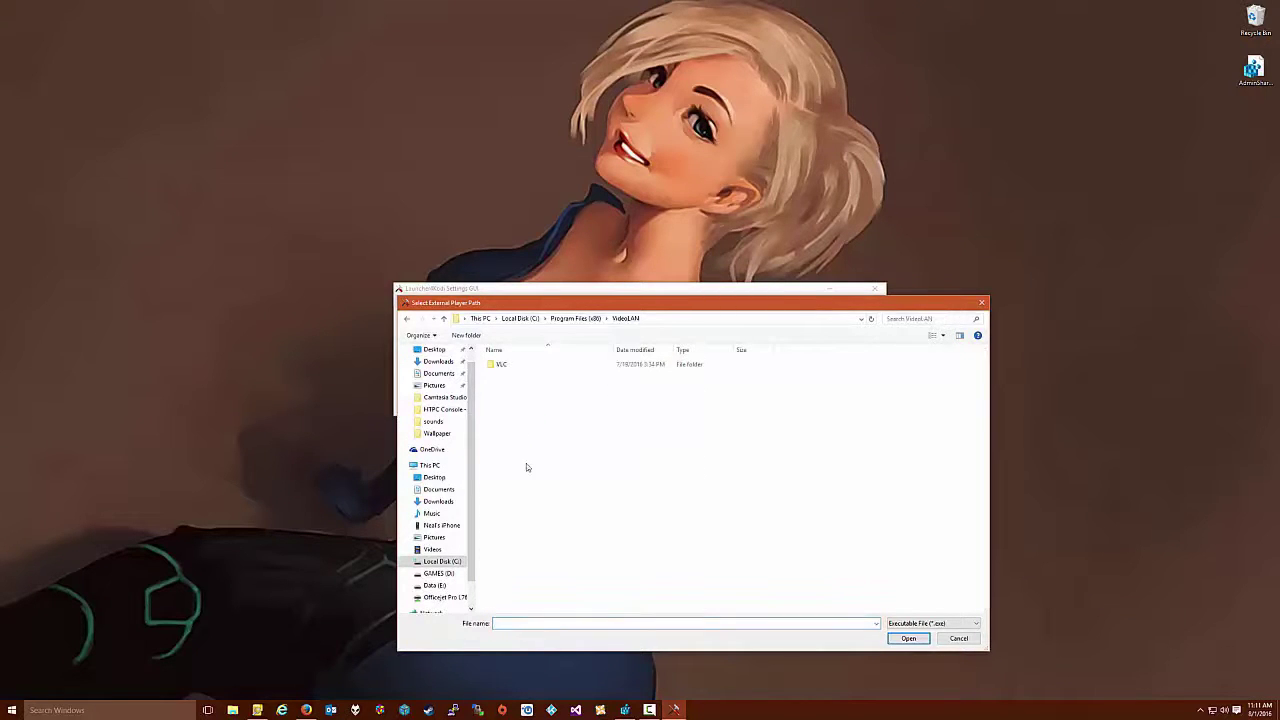
double_click(504, 368)
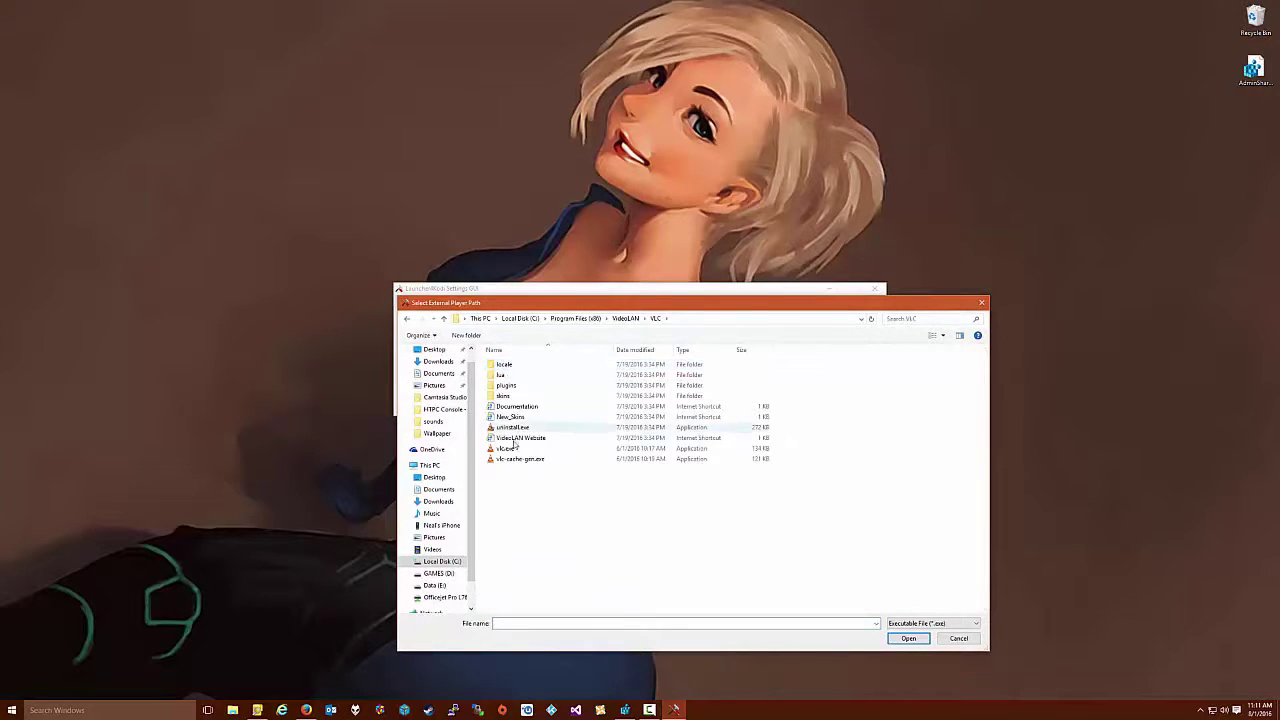
double_click(508, 448)
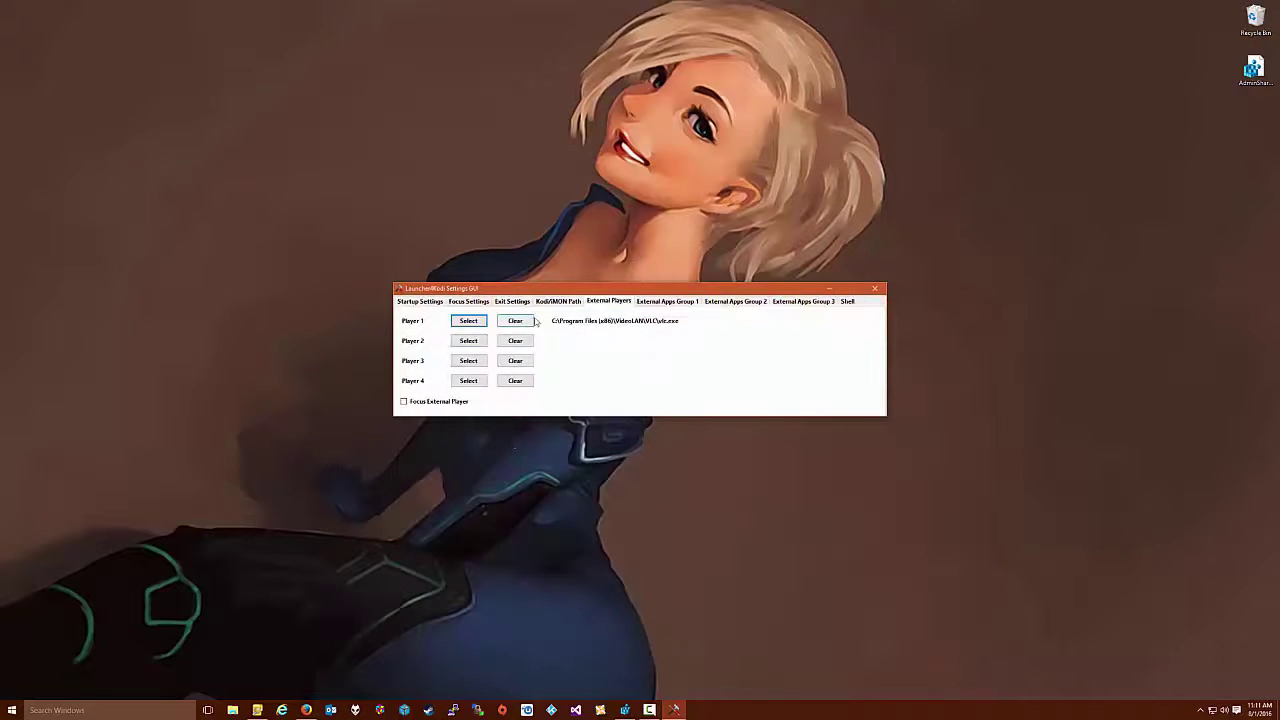
Set Application 1 of External Apps Group 1 to Steam.exe from the Steam folder in Program Files (x86)
click(652, 302)
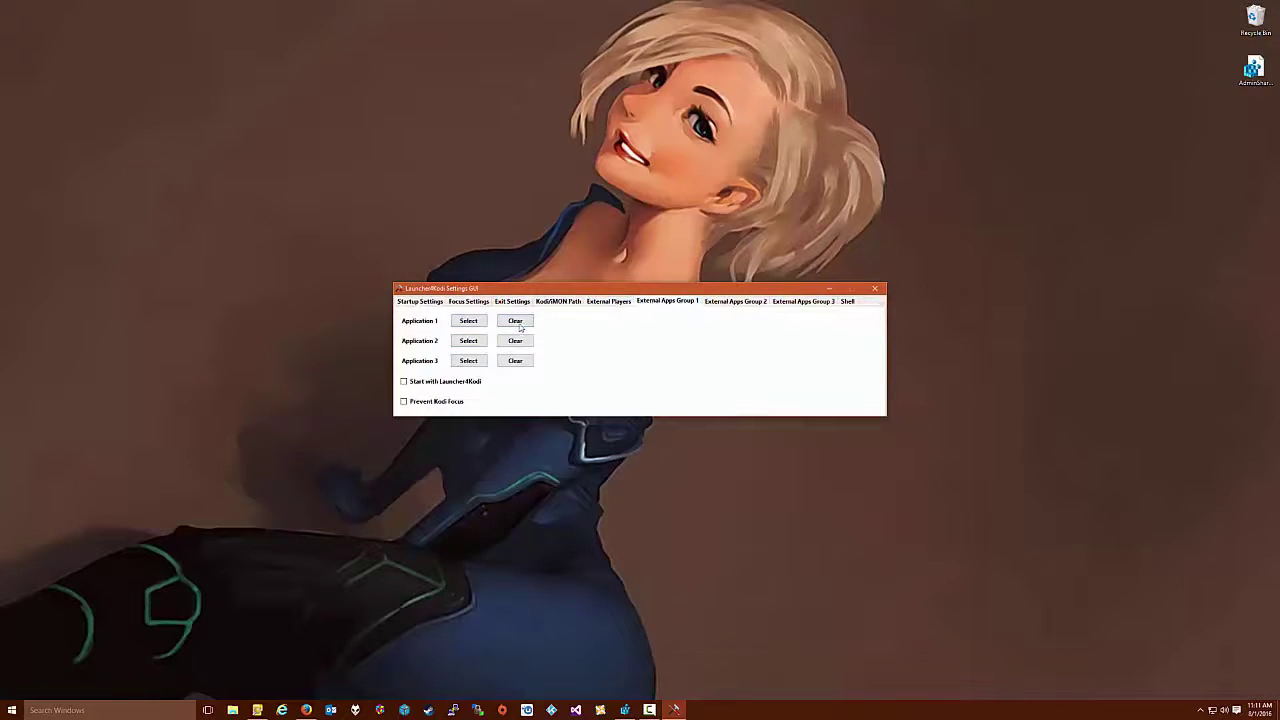
click(468, 321)
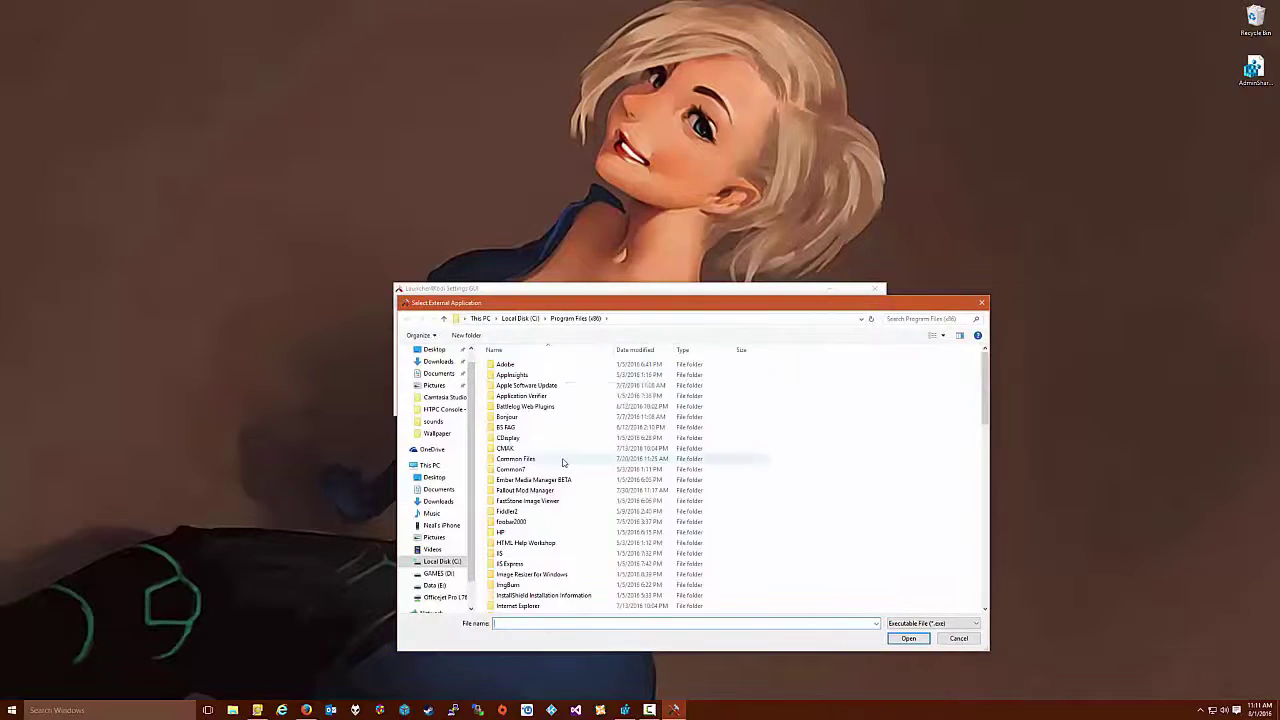
scroll(560, 457, down, 15)
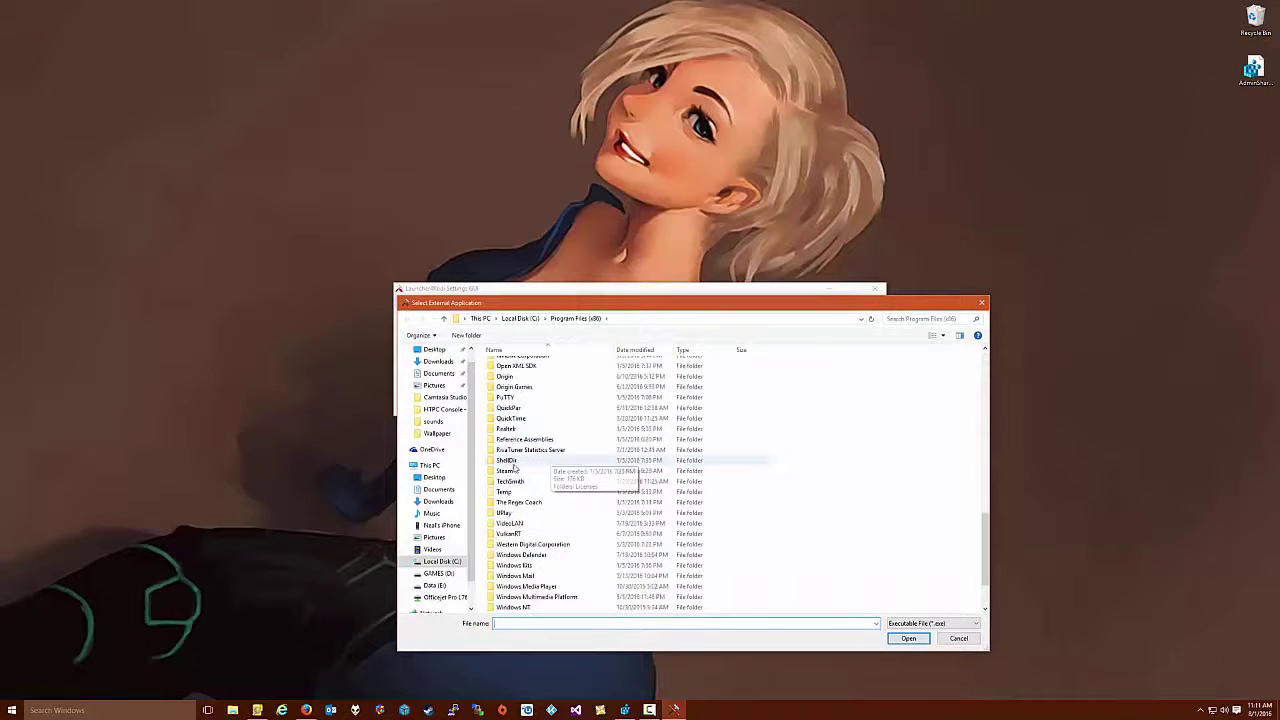
double_click(555, 471)
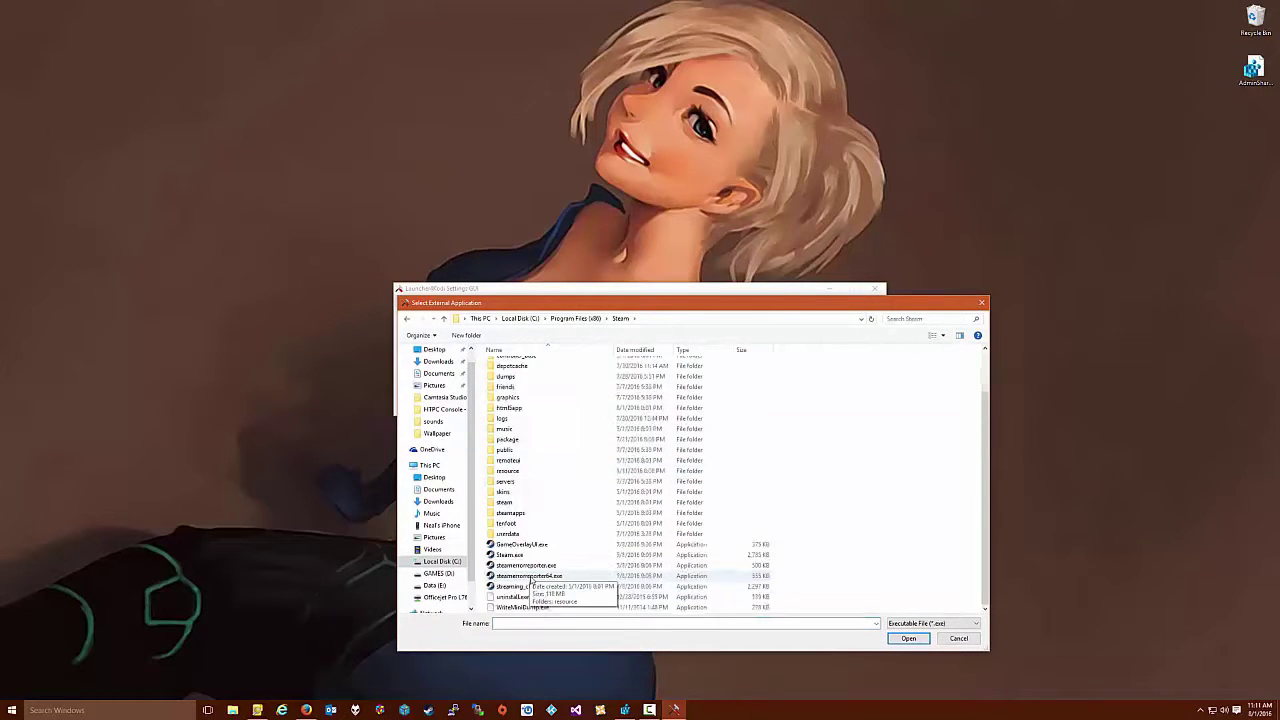
scroll(520, 570, down, 2)
double_click(512, 556)
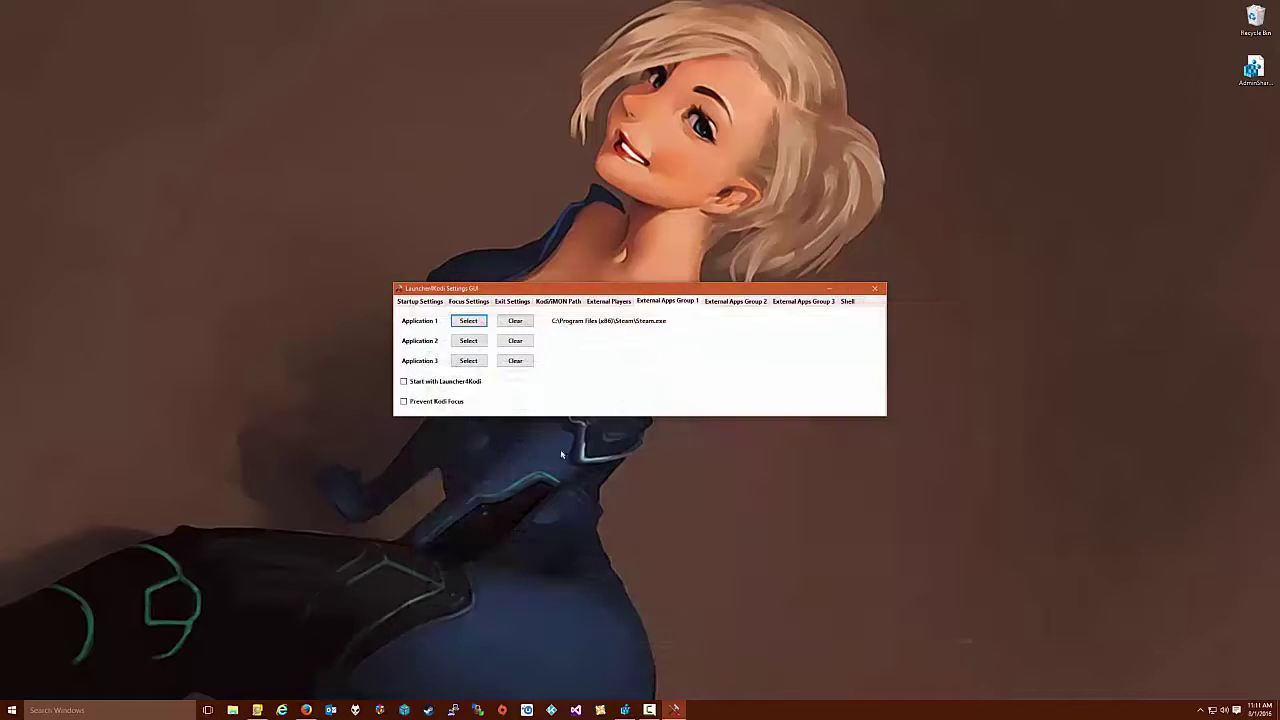
Set Application 2 to D:\Programs\LaunchBox\BigBox.exe, enable Prevent Kodi Focus for the group, and close the settings window
click(468, 340)
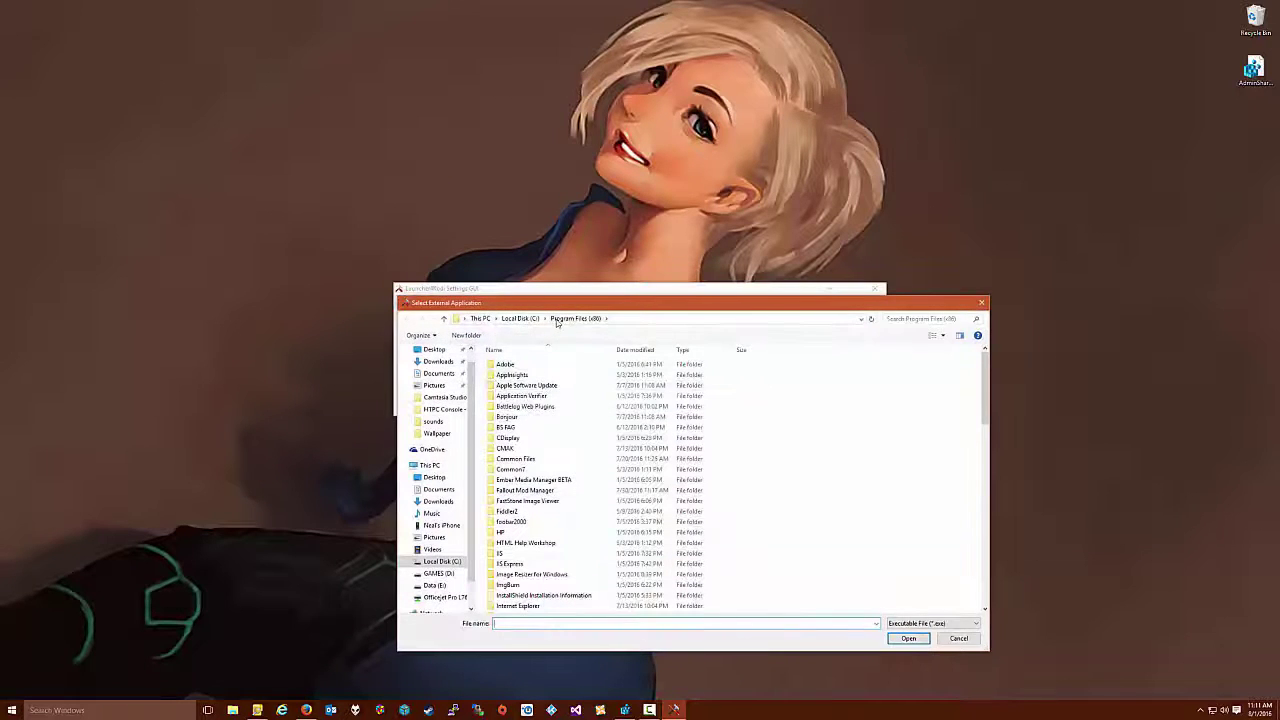
click(488, 319)
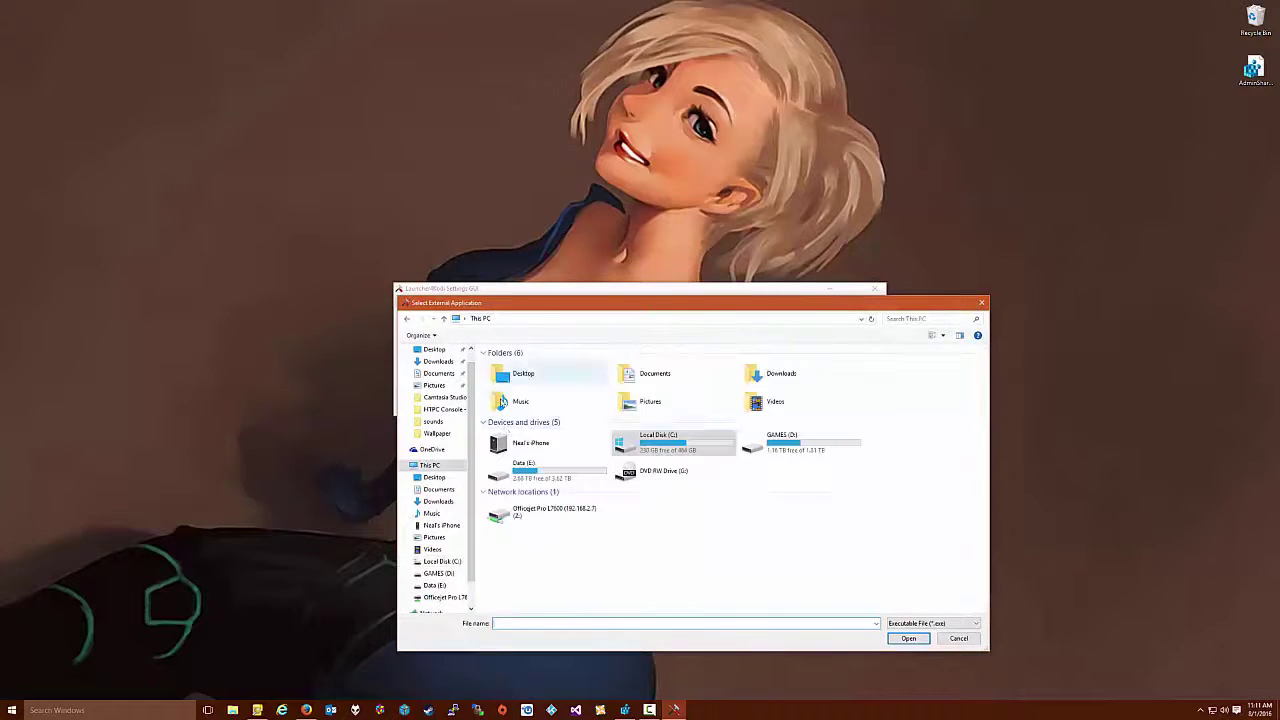
double_click(790, 443)
double_click(550, 375)
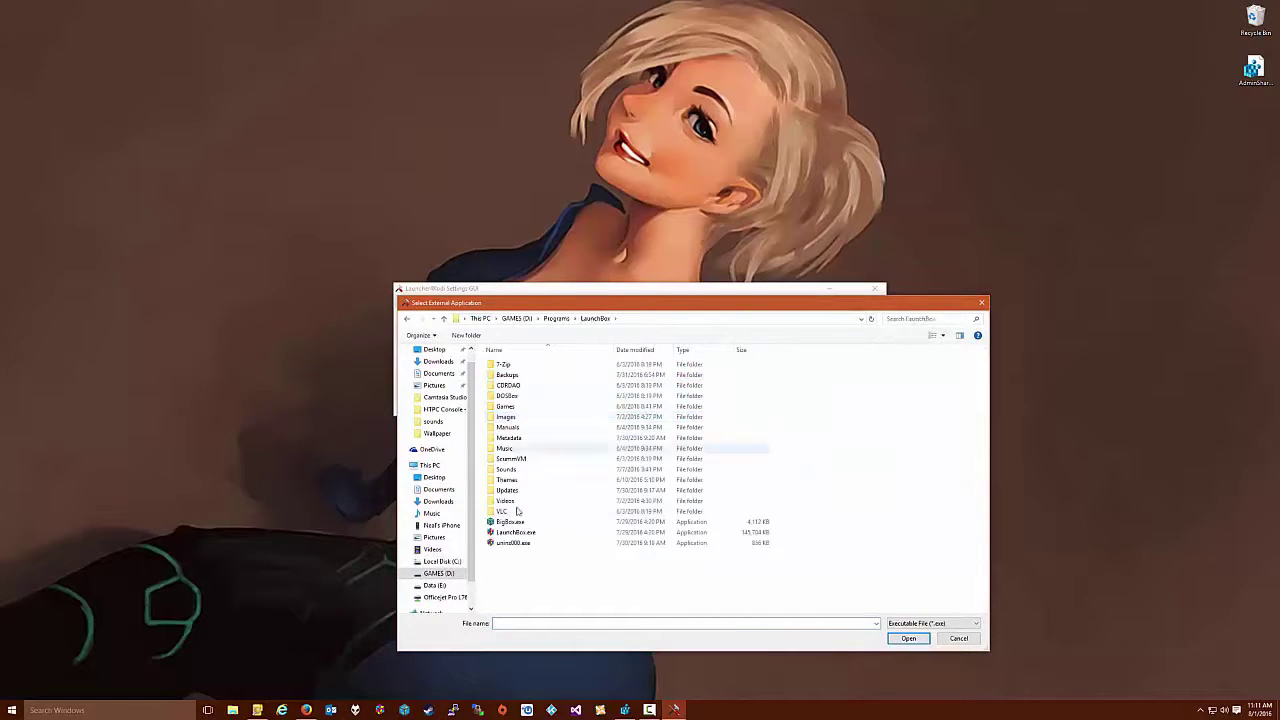
double_click(510, 521)
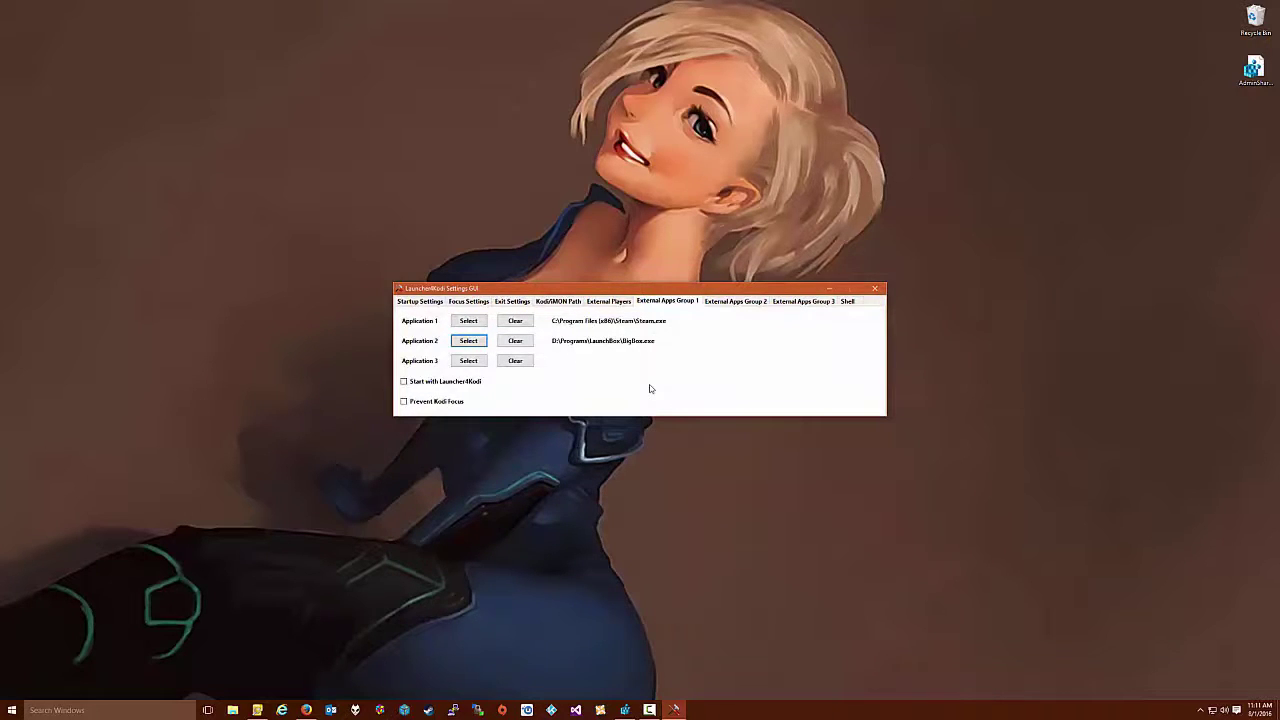
click(404, 401)
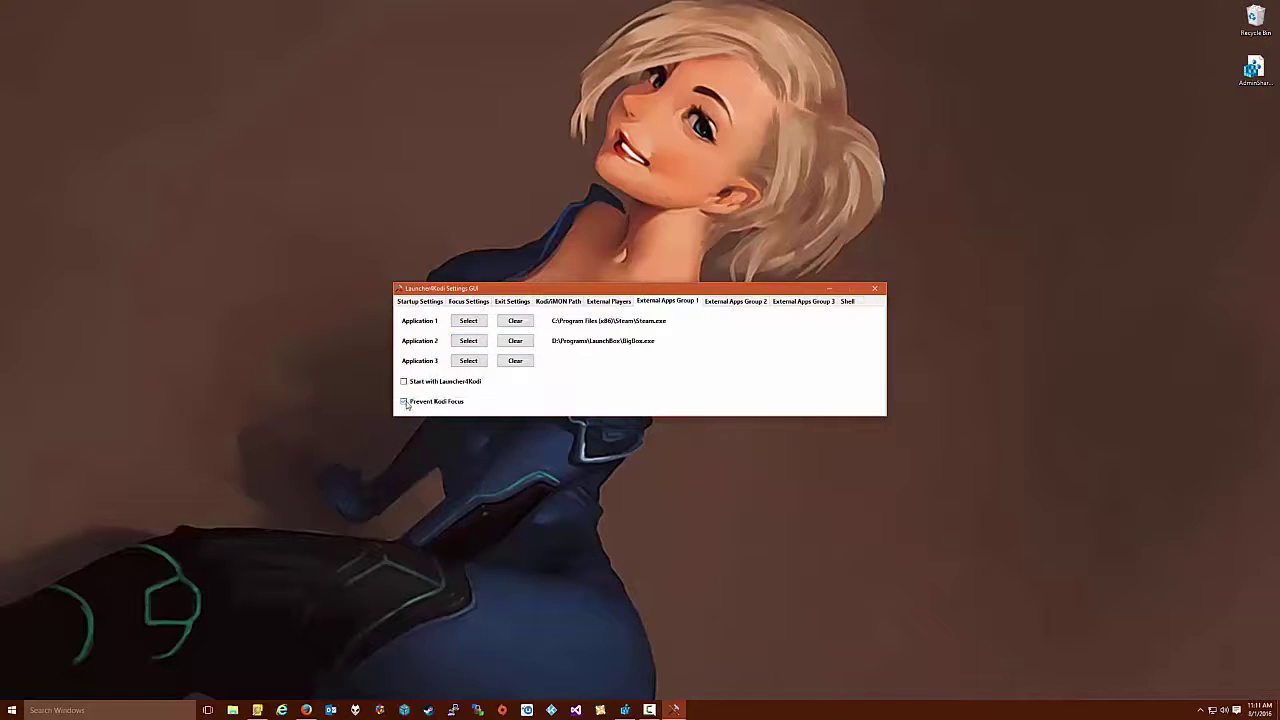
click(876, 290)
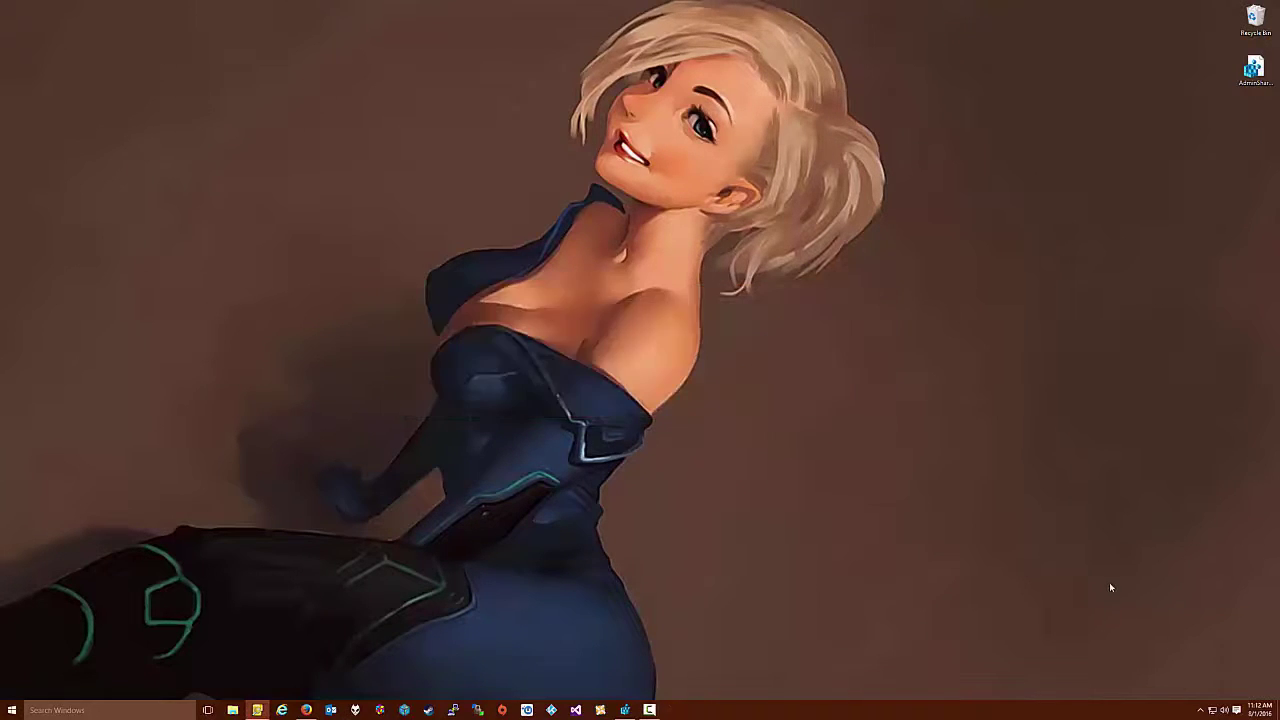
Start Kodi through the running Launcher4Kodi and open the Games entry on its home screen
click(1200, 710)
right_click(1180, 691)
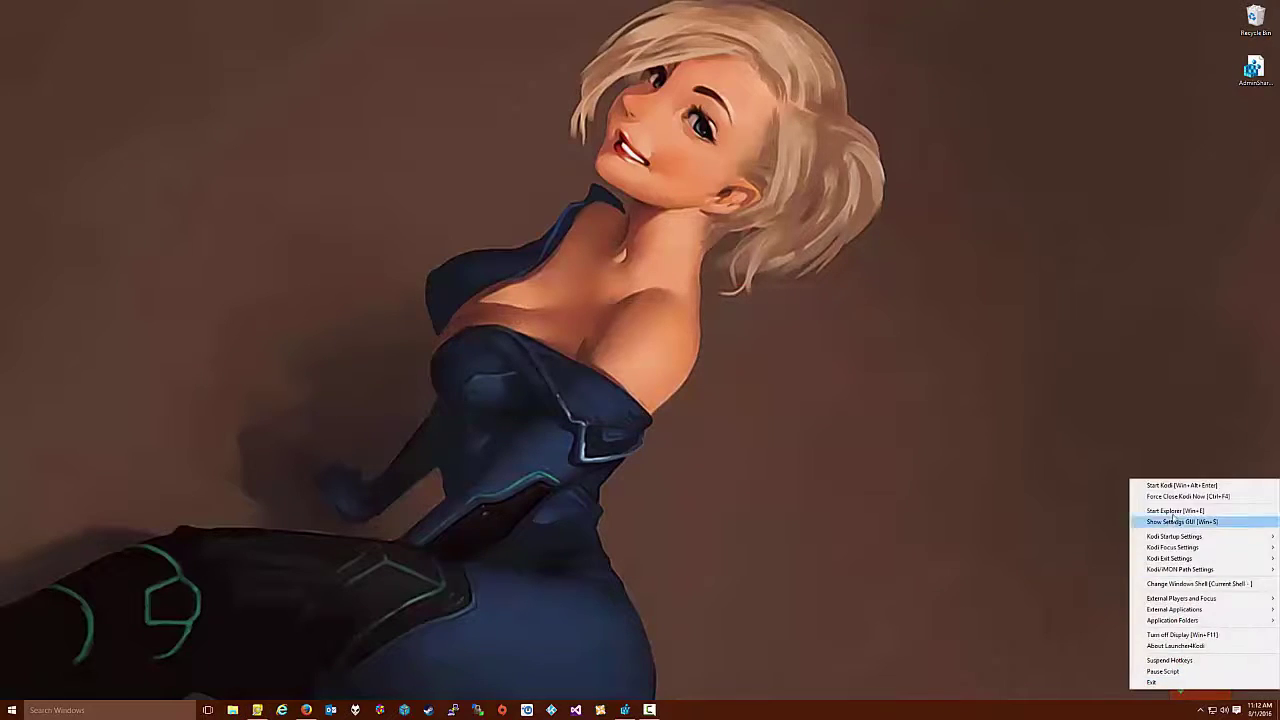
click(1160, 484)
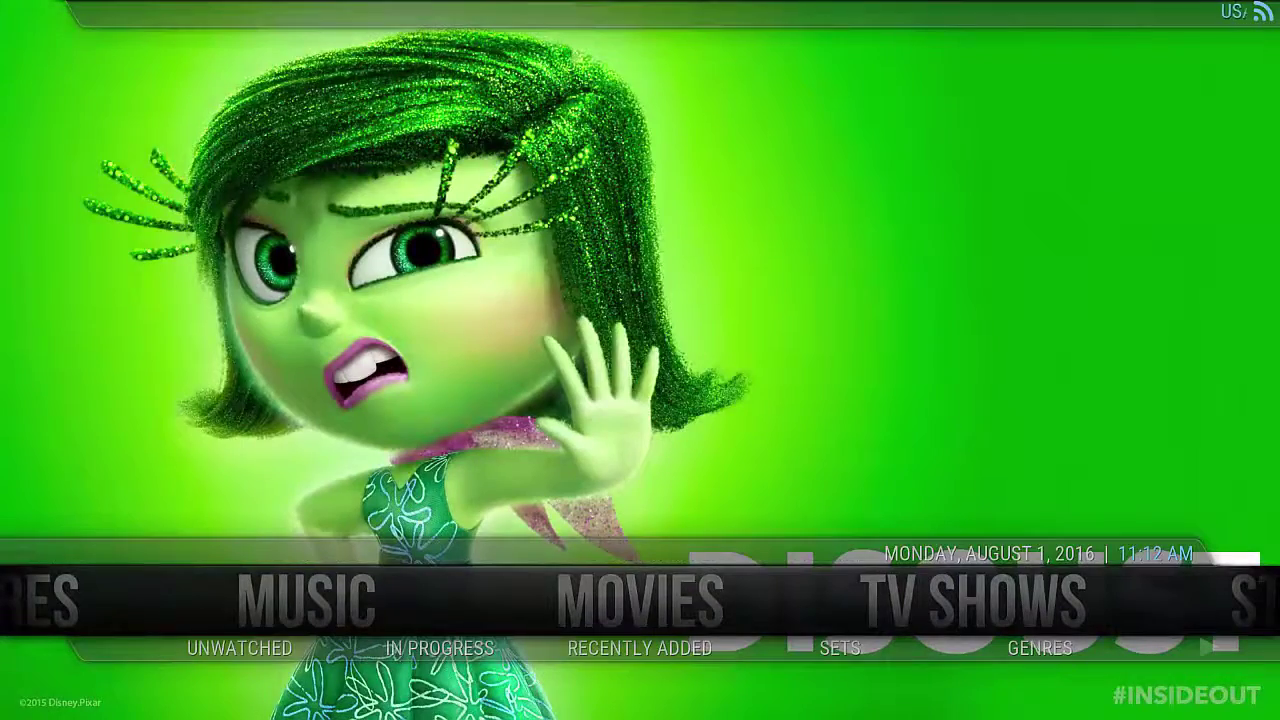
key(Right)
key(Right)
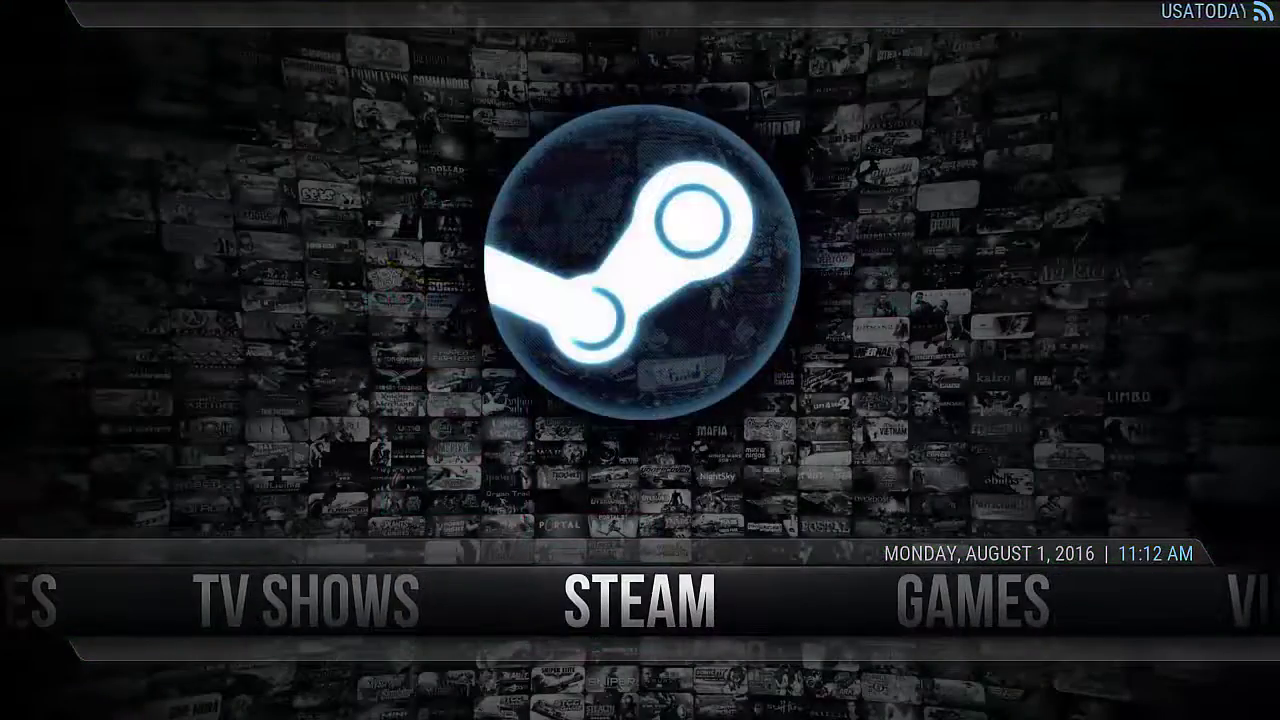
key(Right)
key(Return)
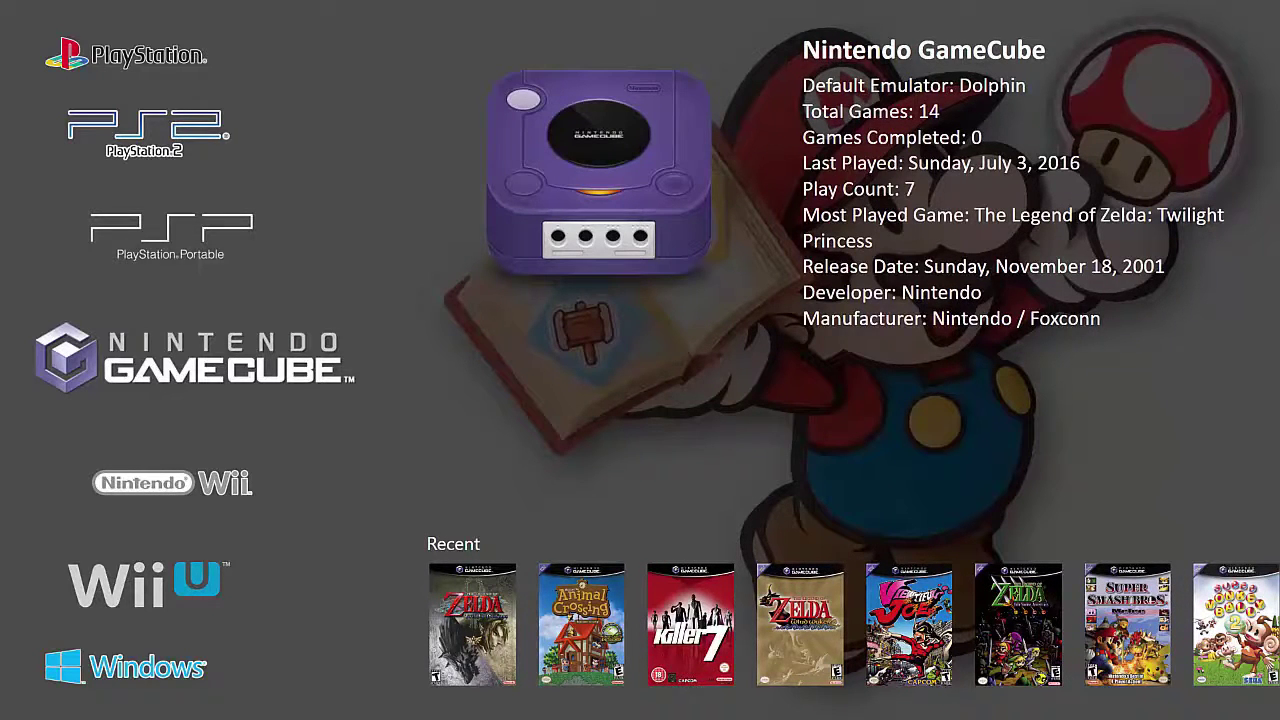
Browse the BigBox platforms from Nintendo GameCube to Windows and exit BigBox back to Kodi
key(Down)
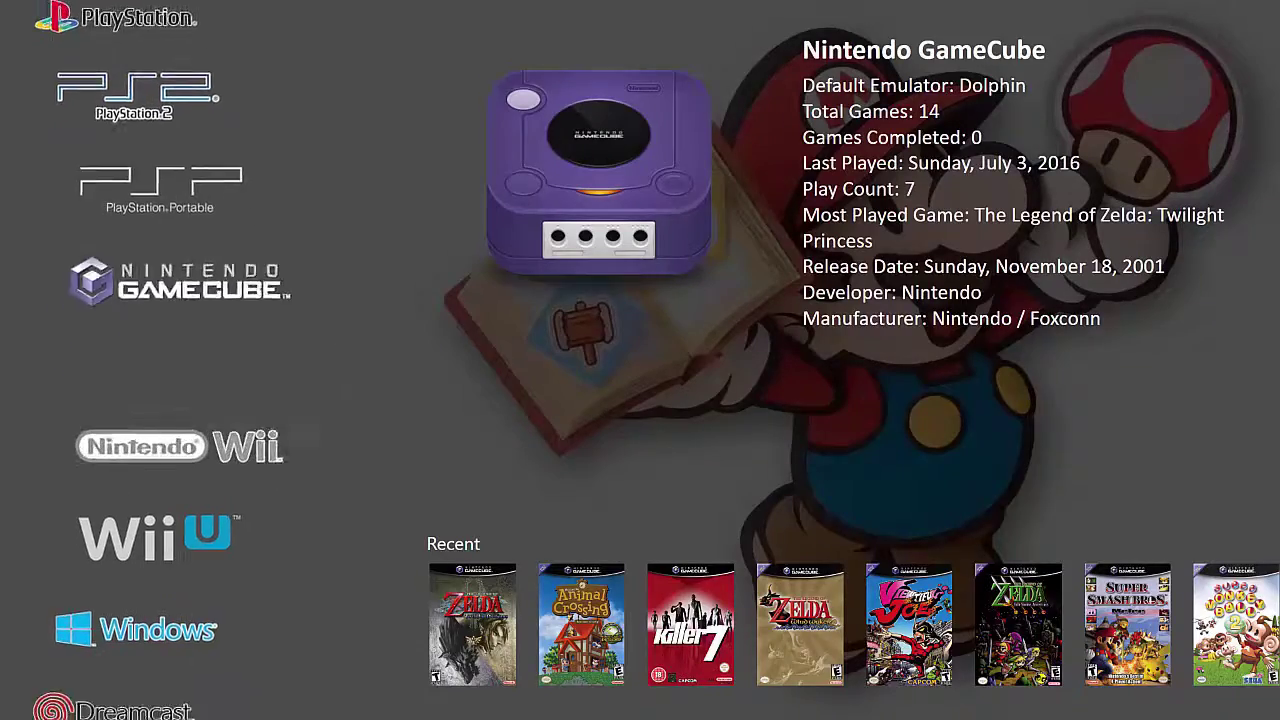
key(Down)
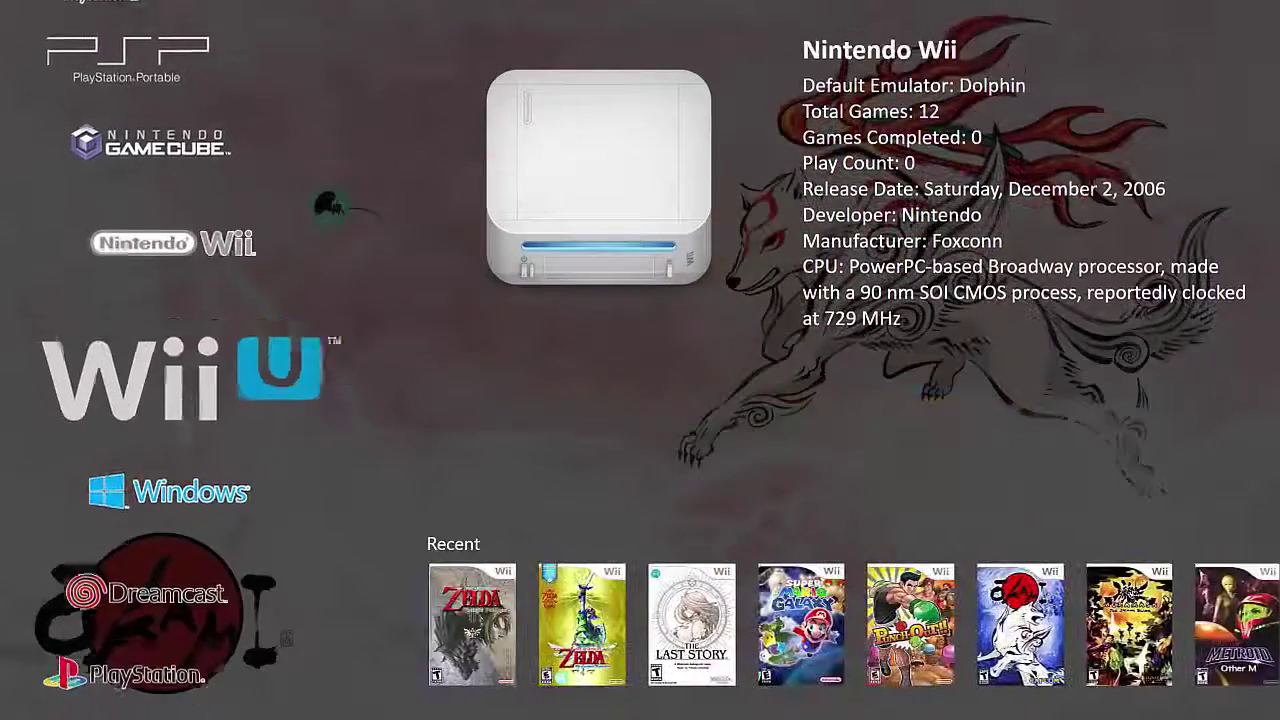
key(Down)
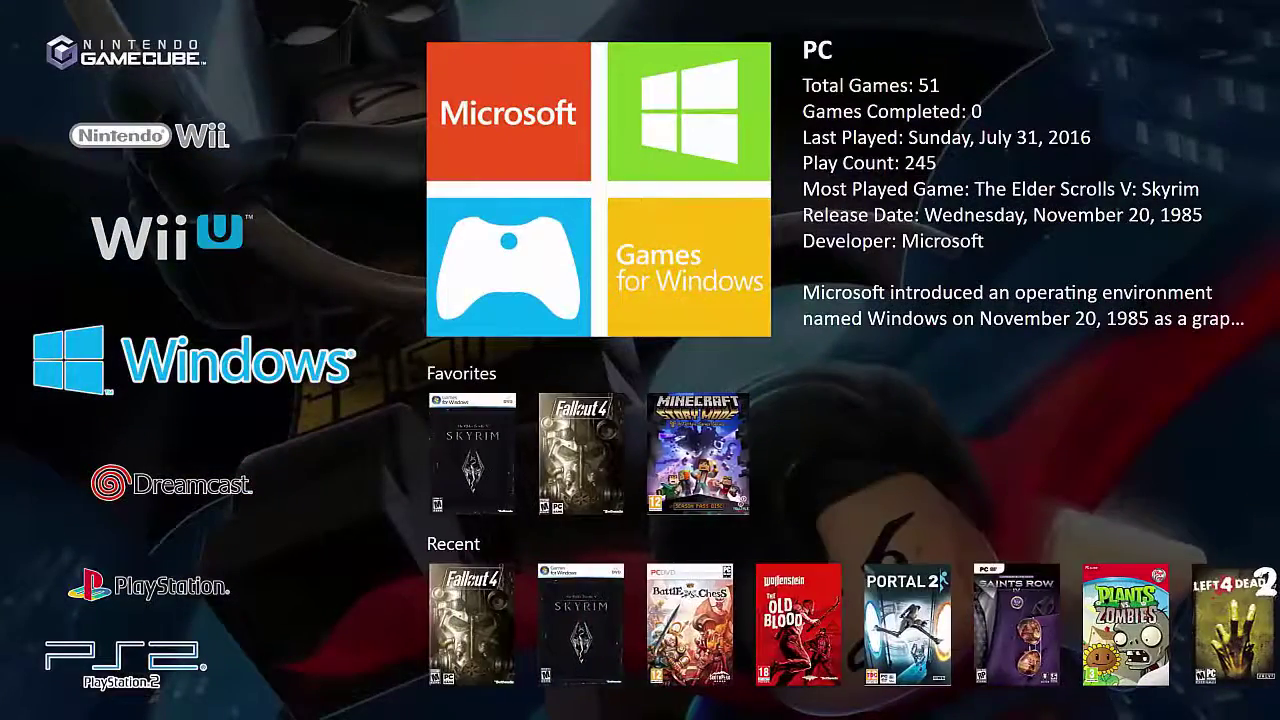
key(Escape)
key(Up)
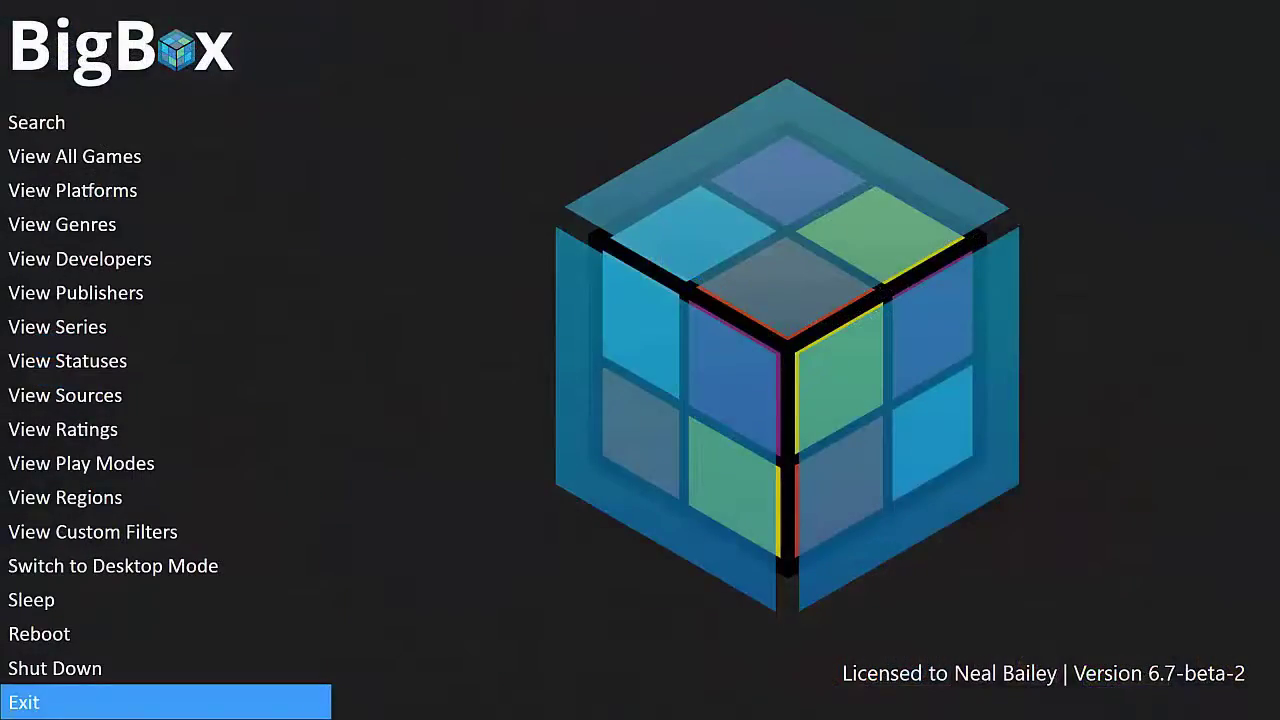
key(Return)
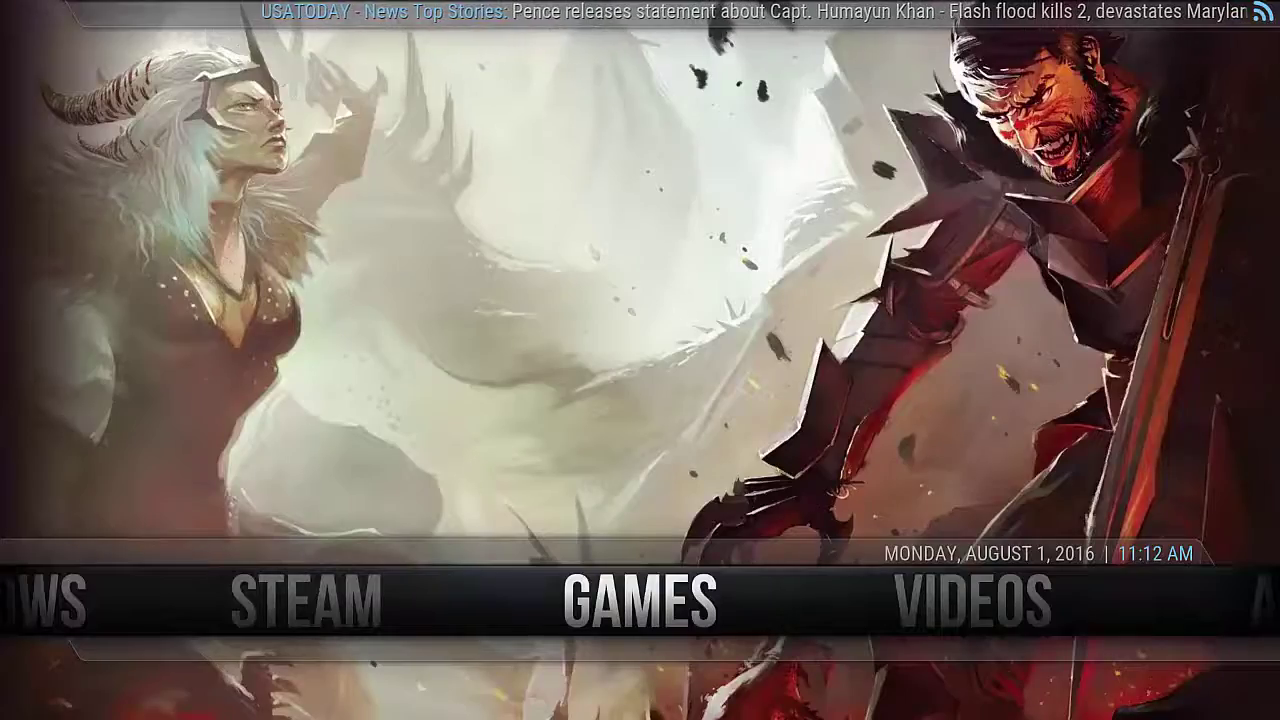
Exit Kodi through the Power entry of its home screen
key(Right)
key(Right)
key(Right)
key(Right)
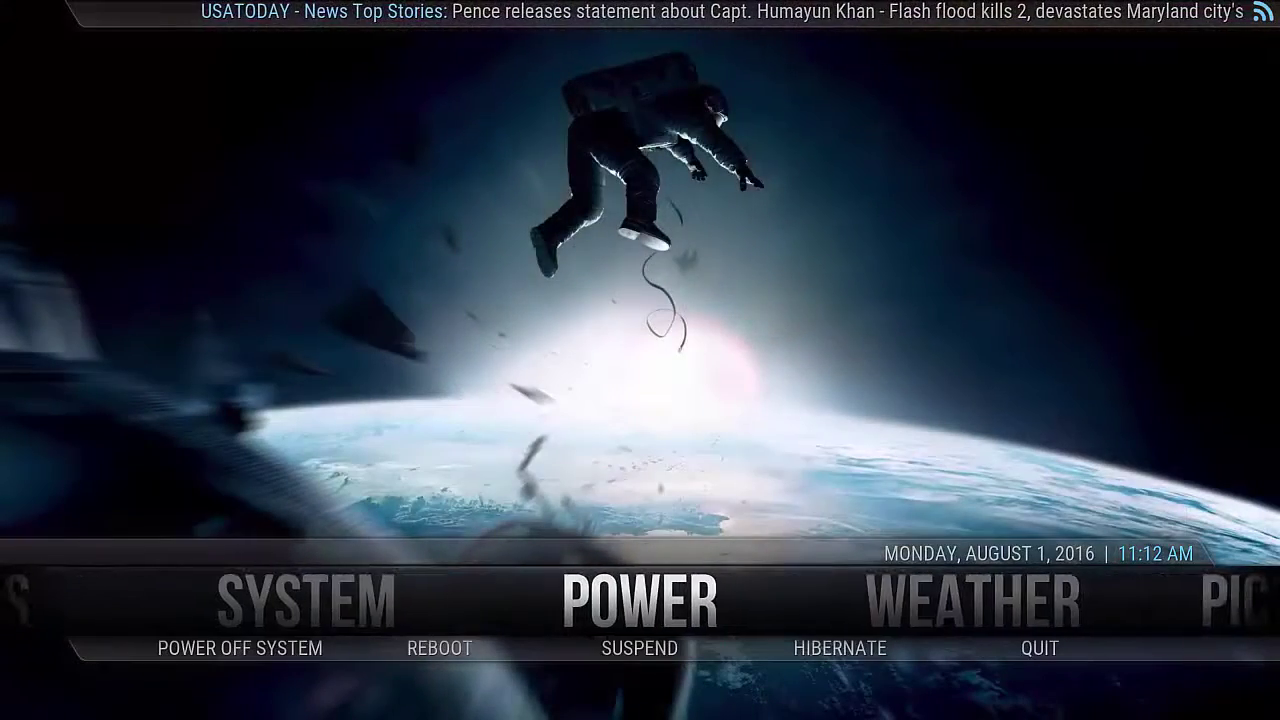
key(Return)
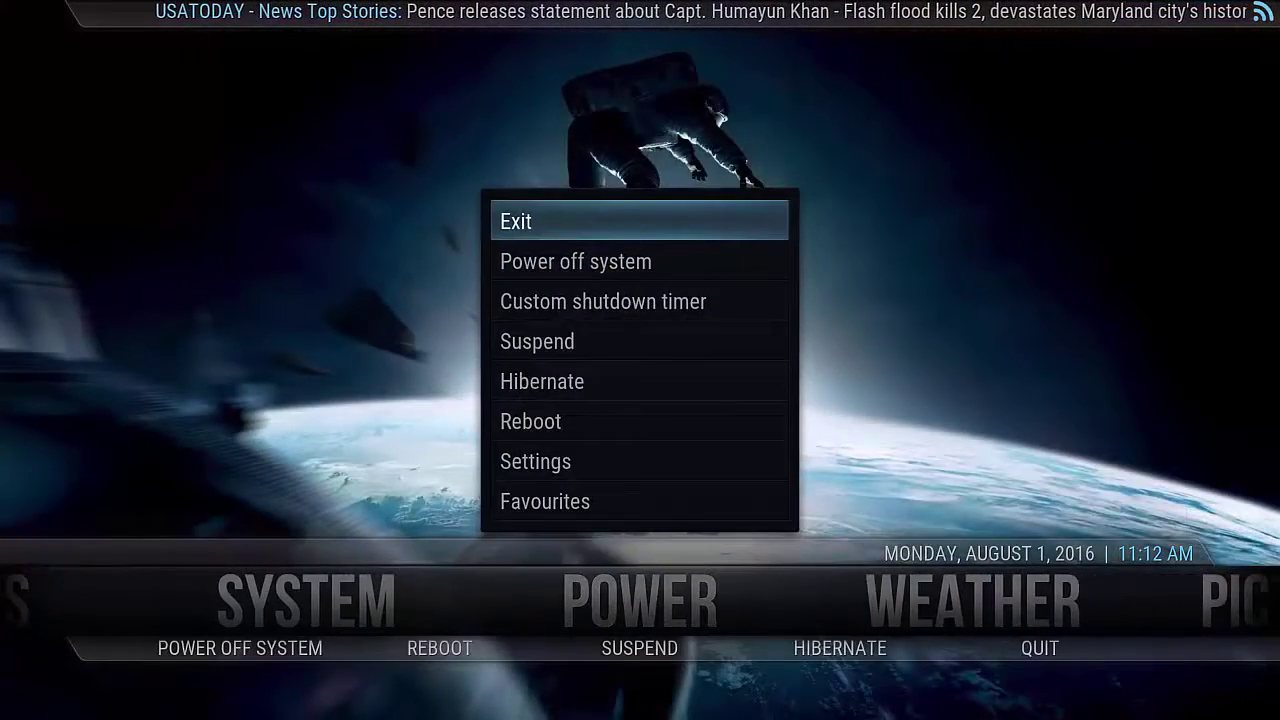
key(Return)
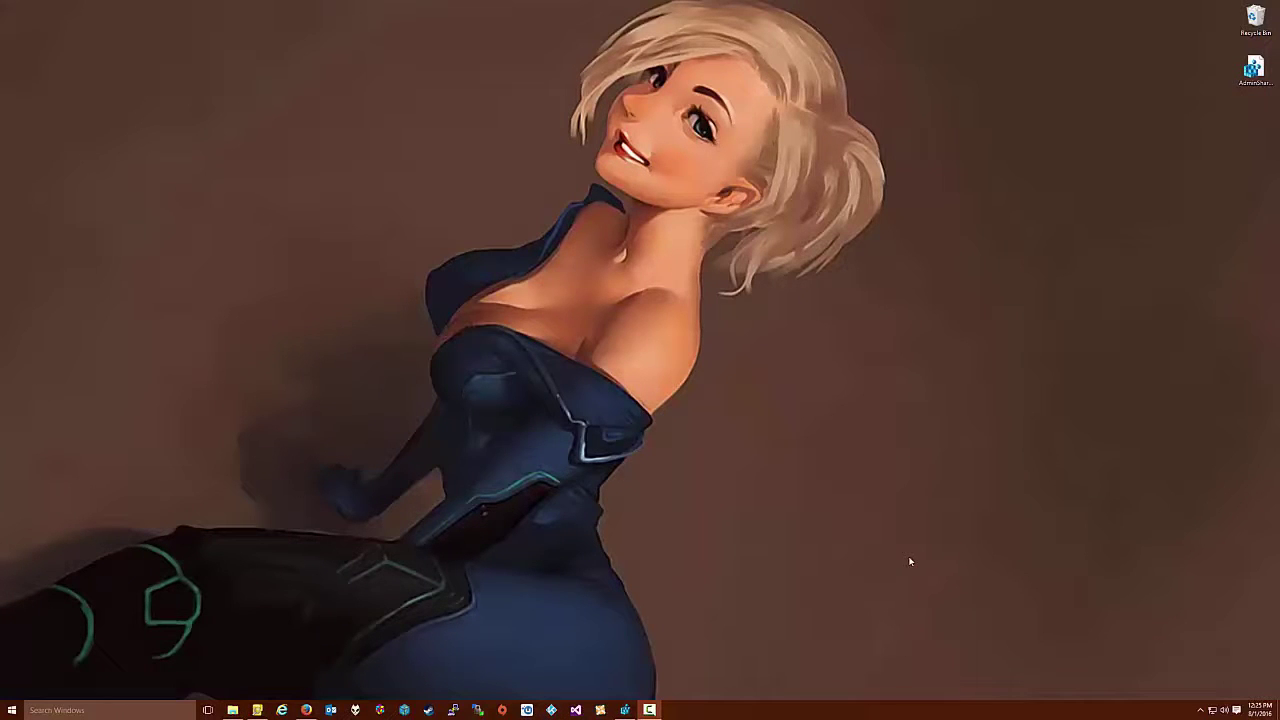
Find the User Account Control settings through Windows search and set the notification level to Never notify
click(130, 710)
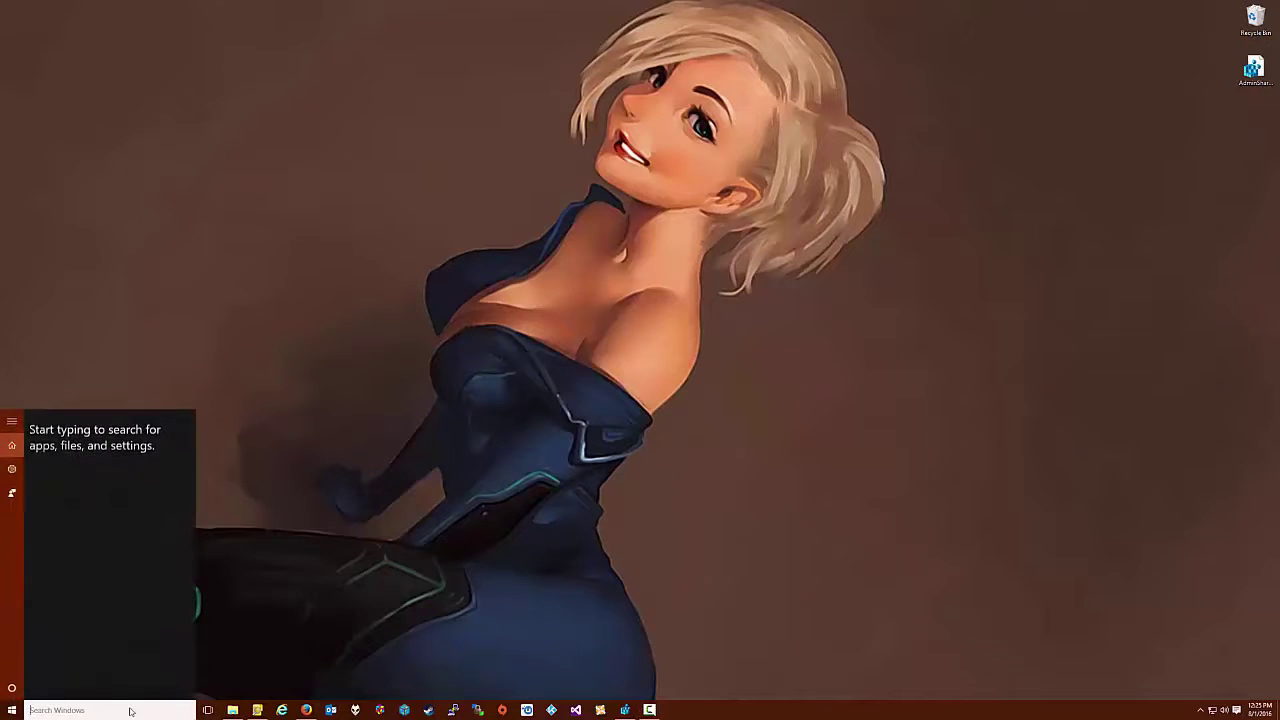
text(user)
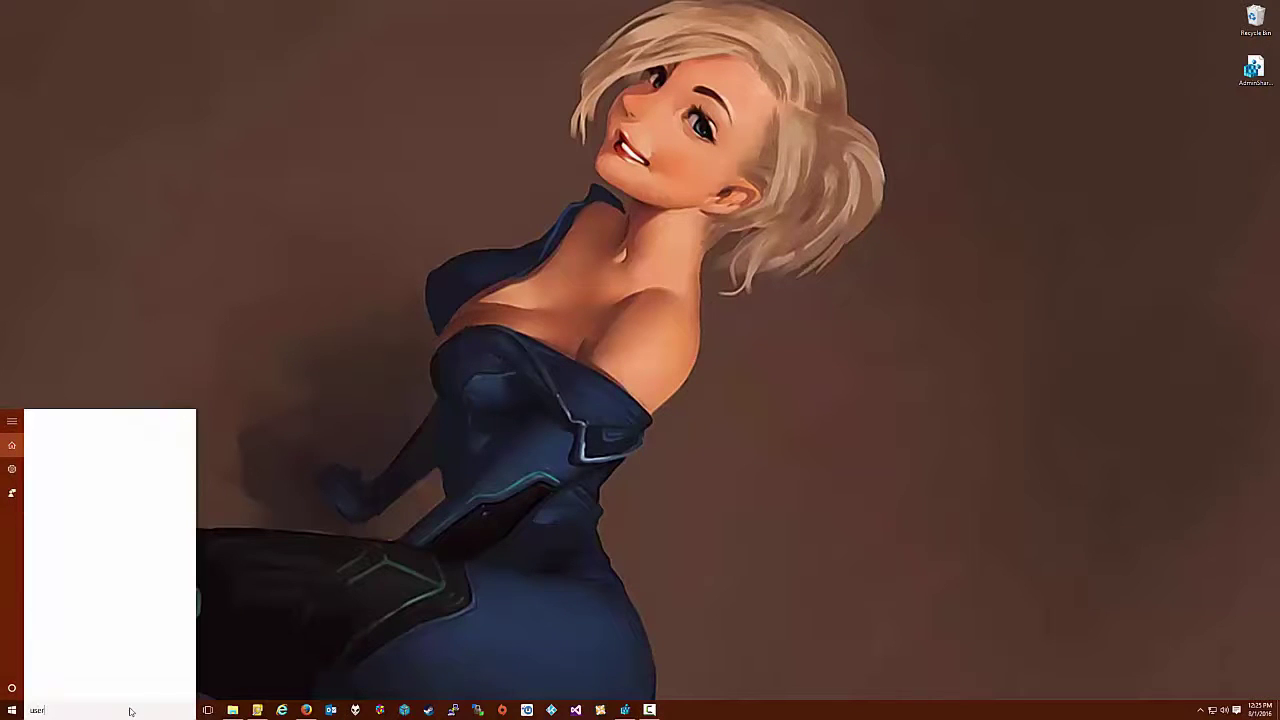
text( account control)
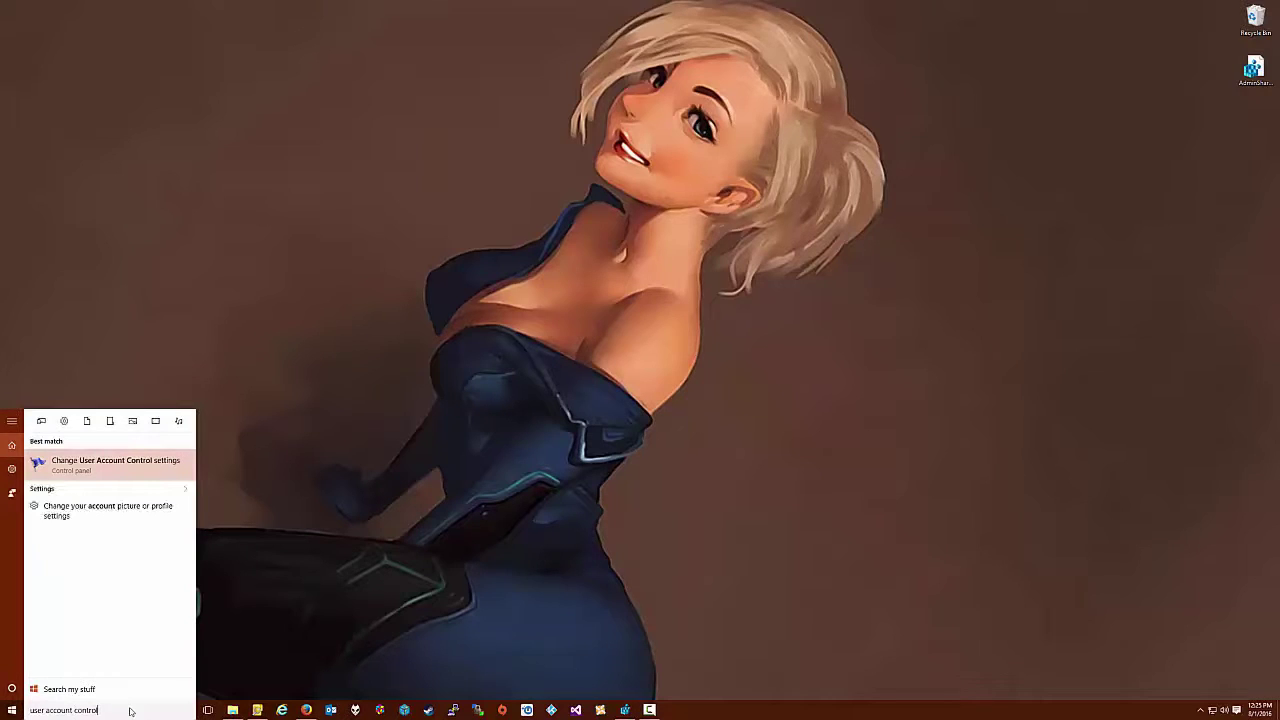
click(151, 464)
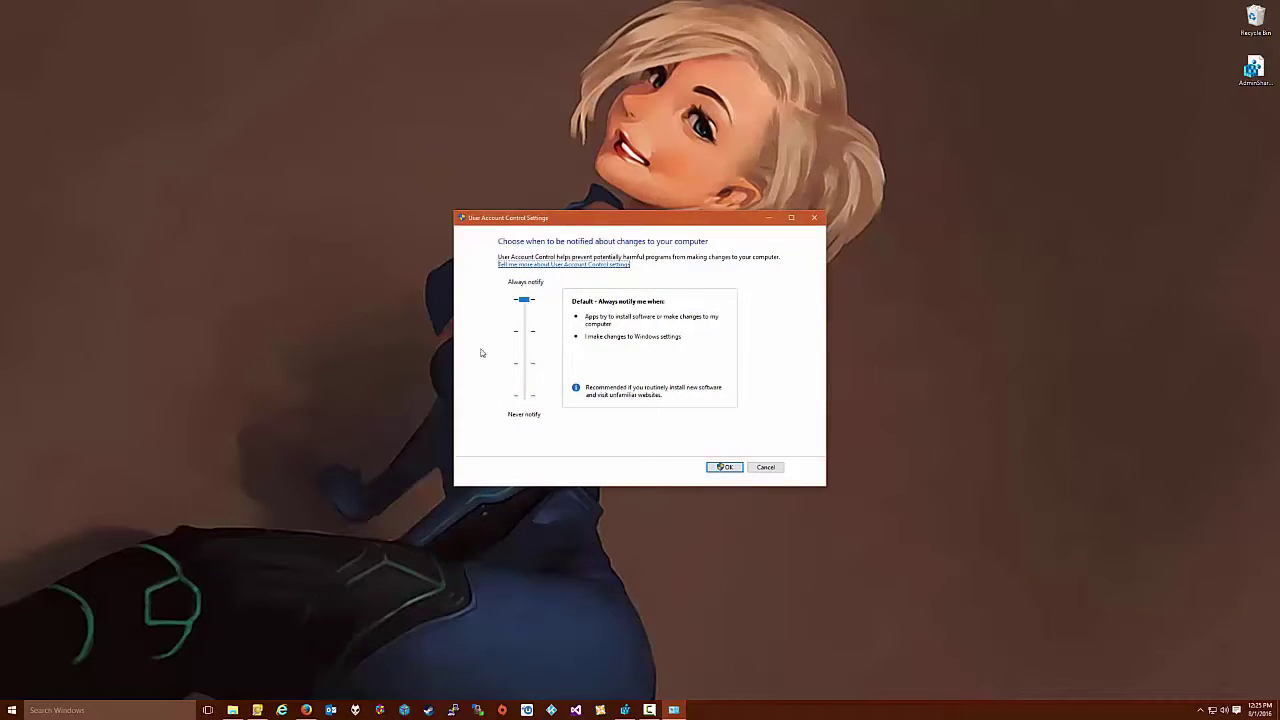
drag(524, 300, 530, 402)
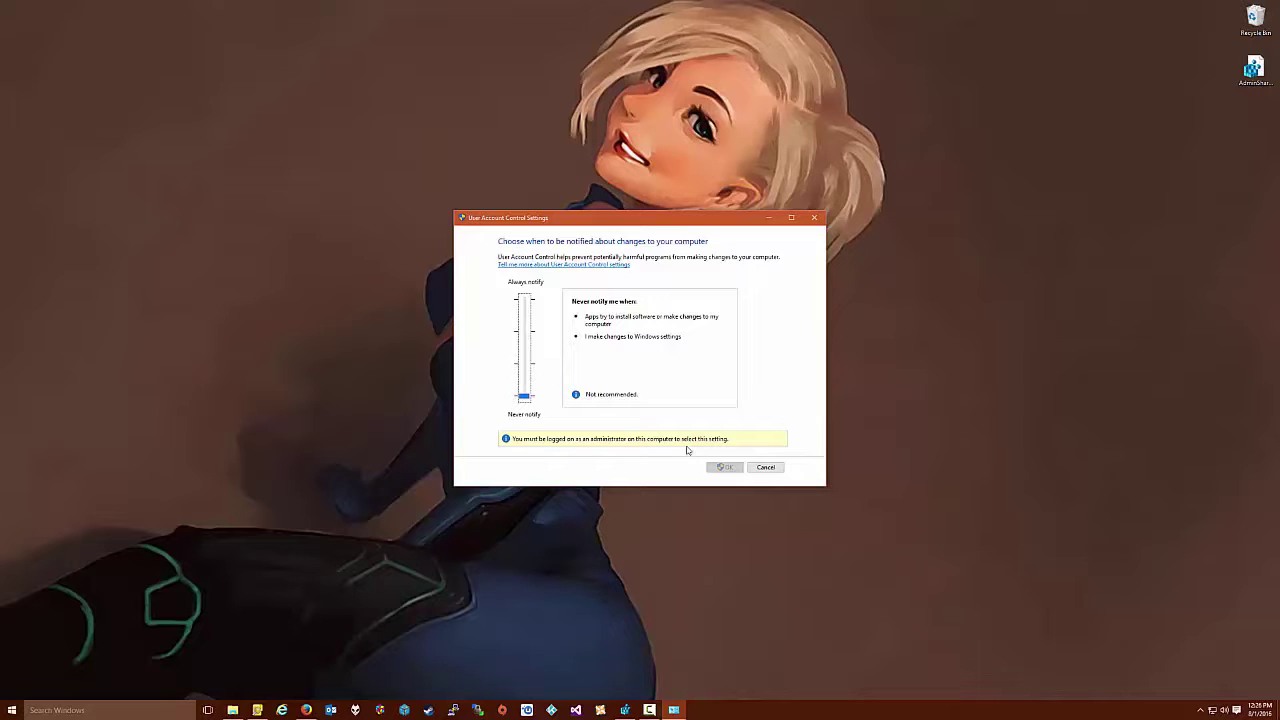
click(723, 573)
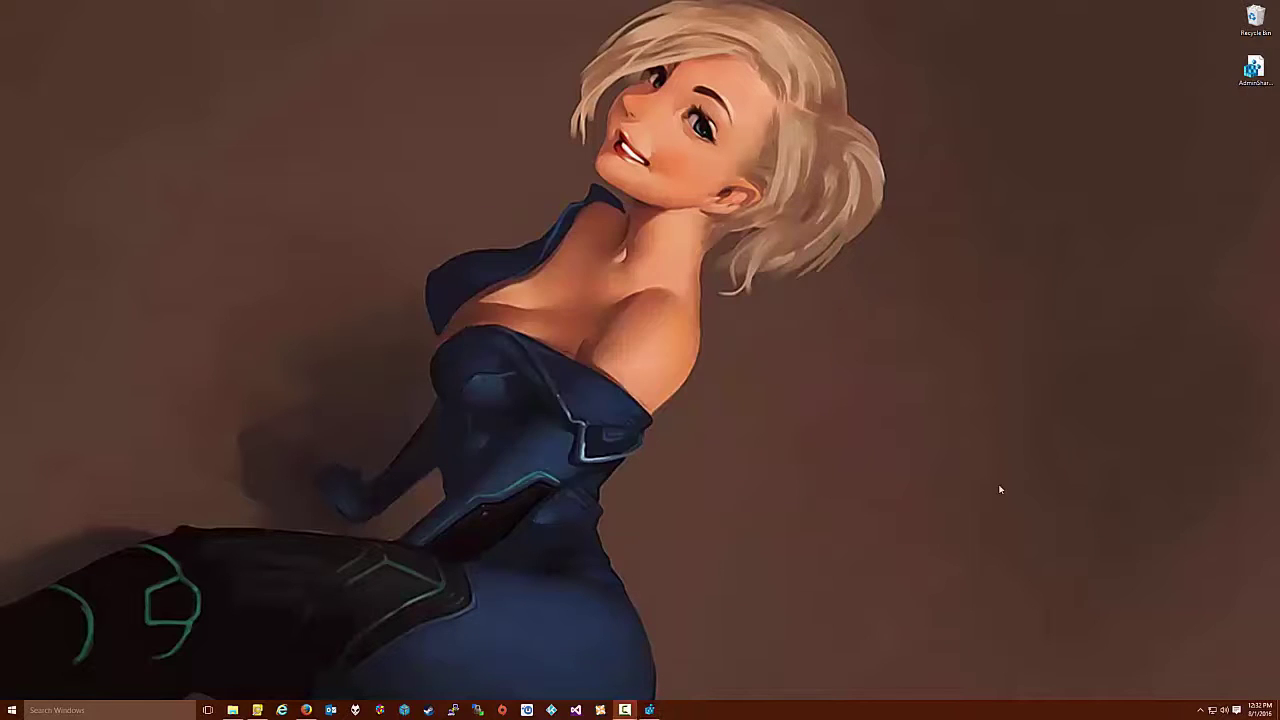
Open the desktop file AdminShares.reg for editing, review its LocalAccountTokenFilterPolicy entry, and close it
right_click(1251, 70)
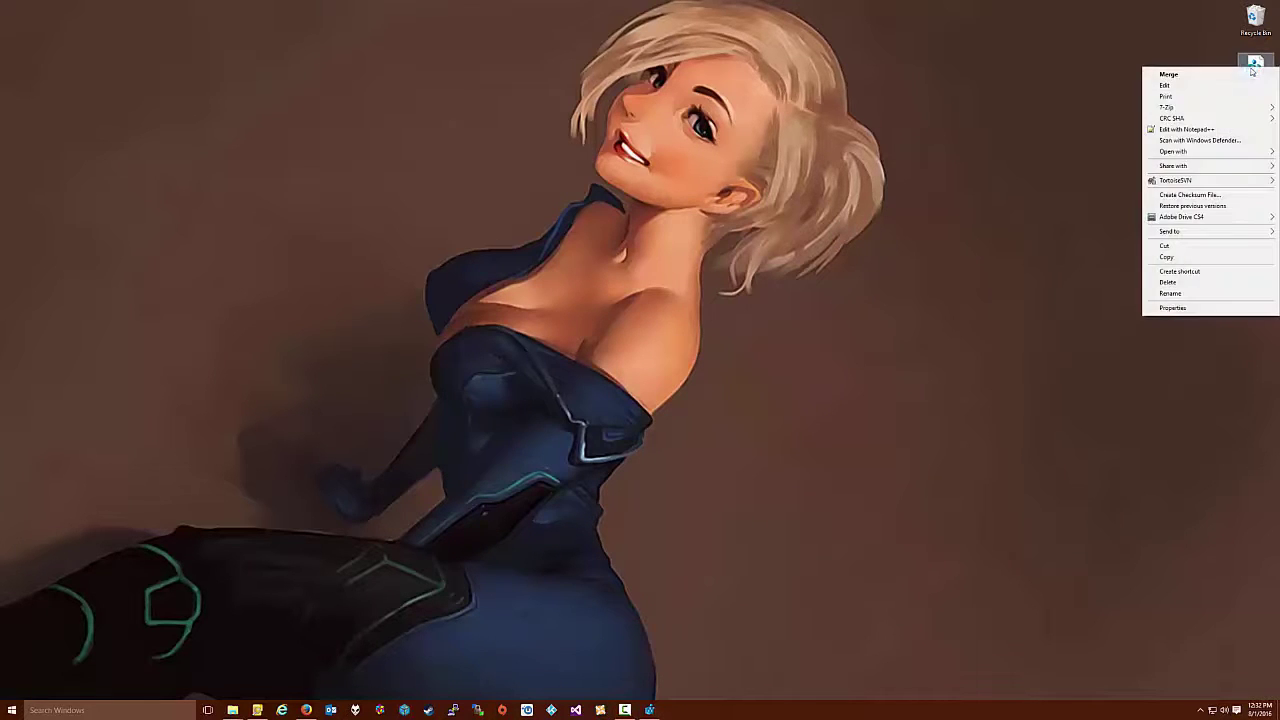
click(1165, 85)
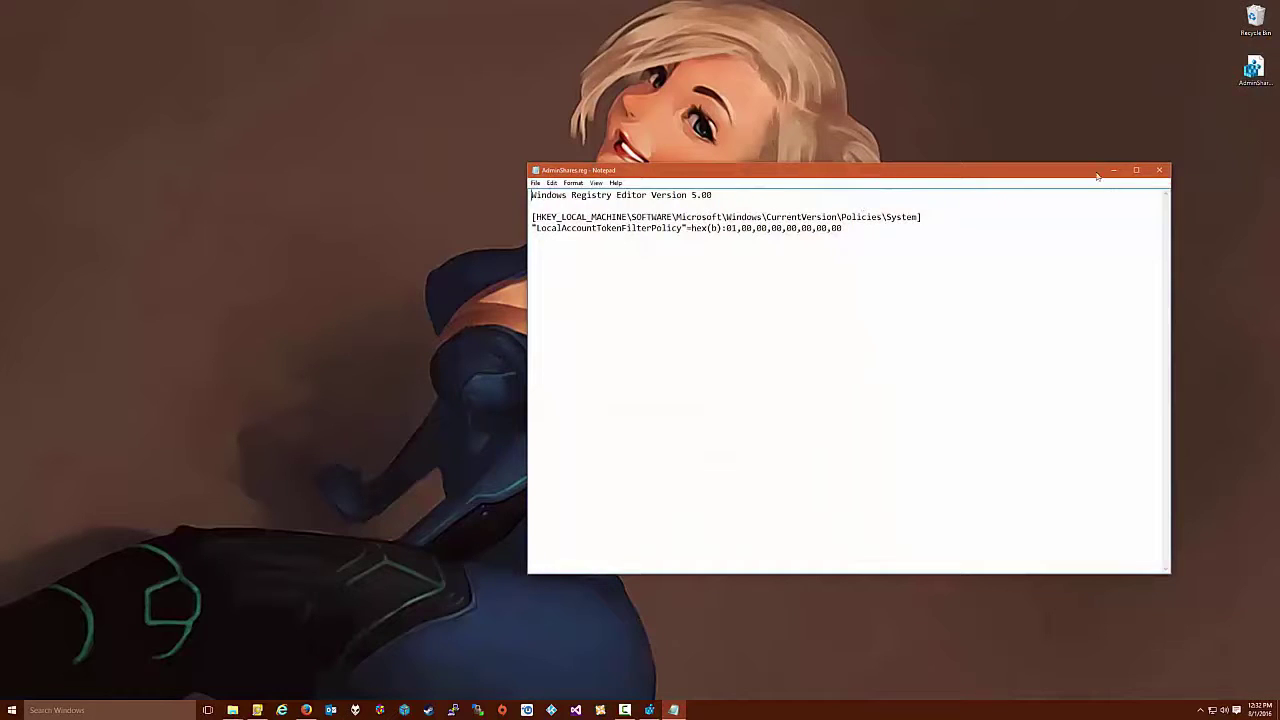
drag(866, 238, 521, 188)
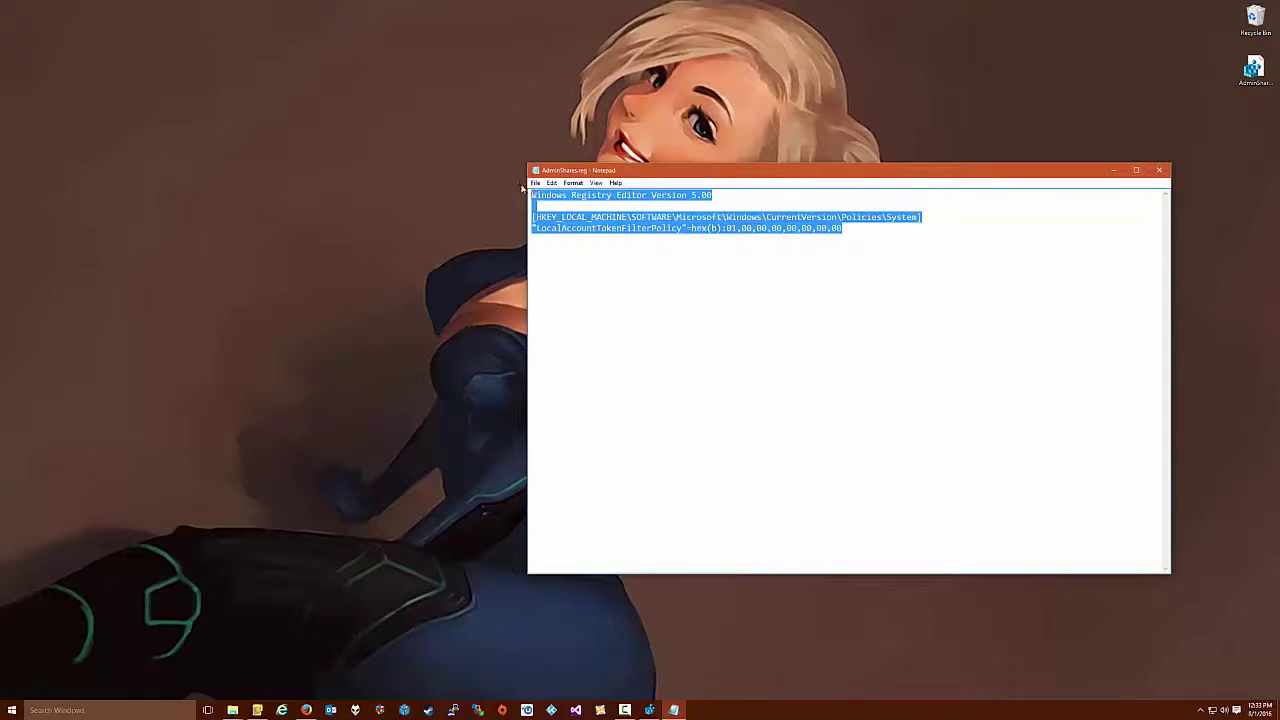
click(855, 237)
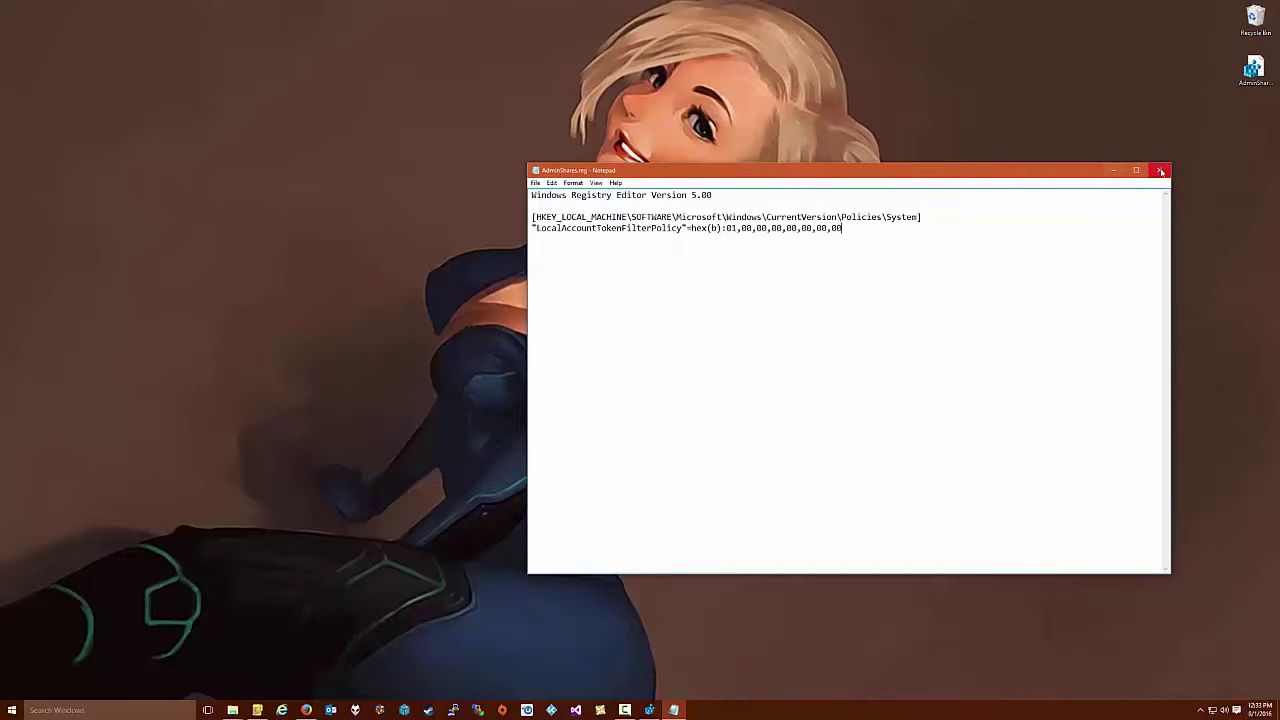
click(1161, 172)
Search Windows for regedit and run it as administrator
click(133, 712)
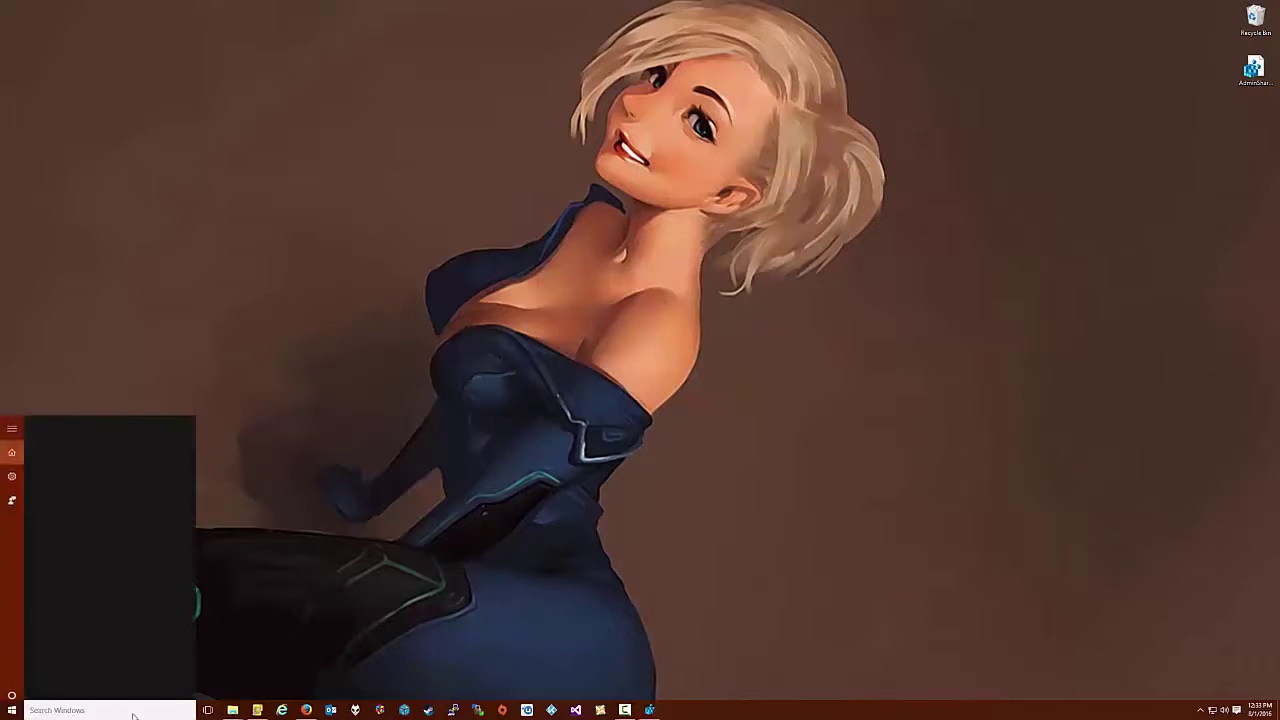
text(regedit)
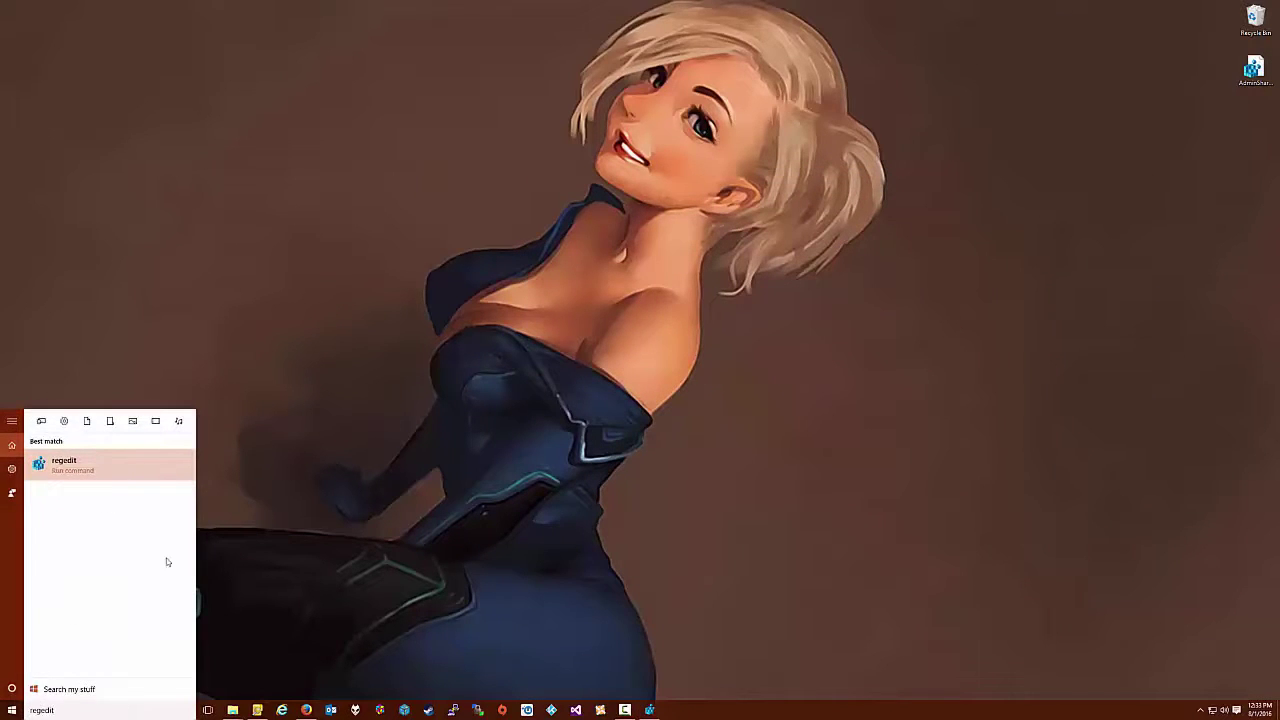
right_click(121, 472)
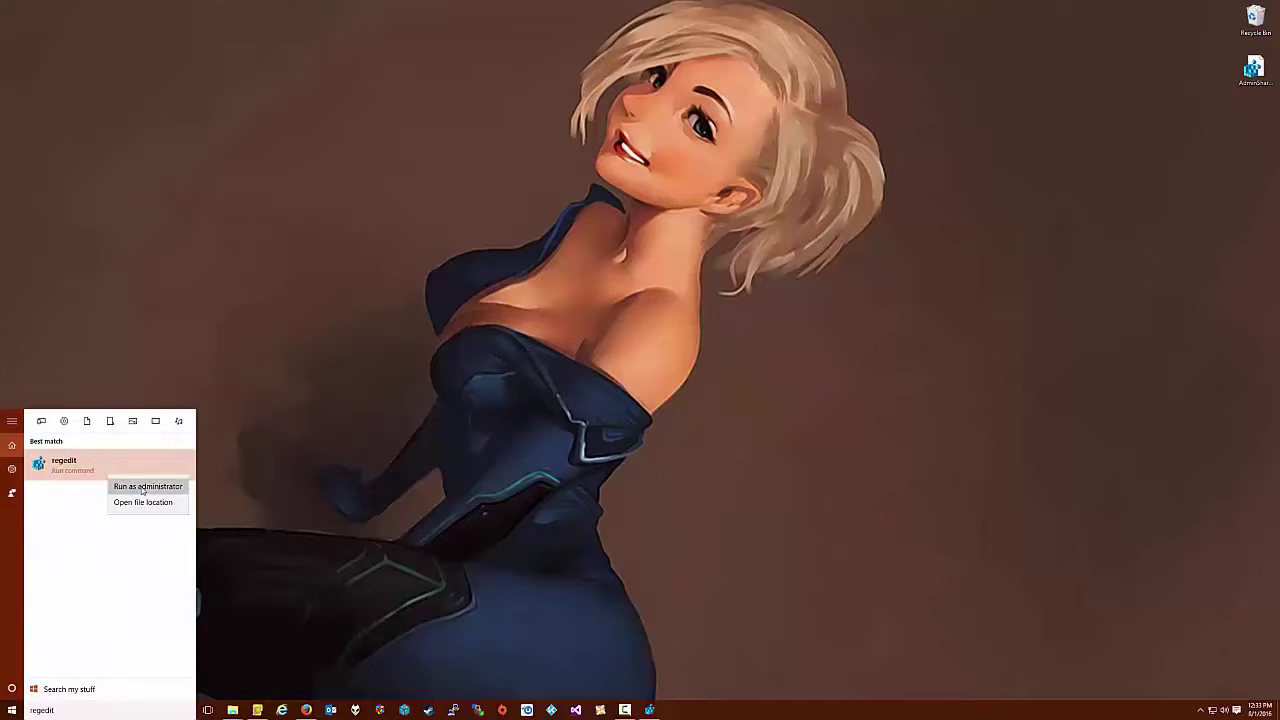
click(142, 487)
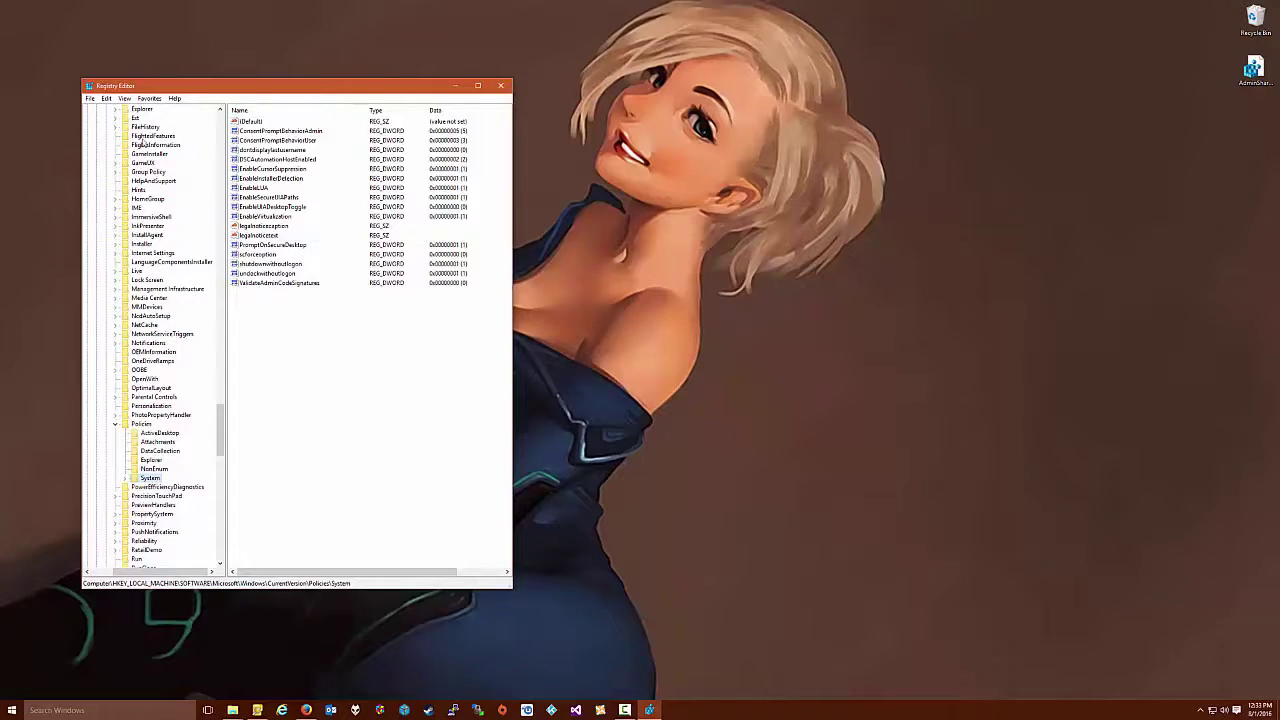
Import AdminShares.reg from the desktop into the registry and minimize the Registry Editor
click(91, 98)
click(107, 111)
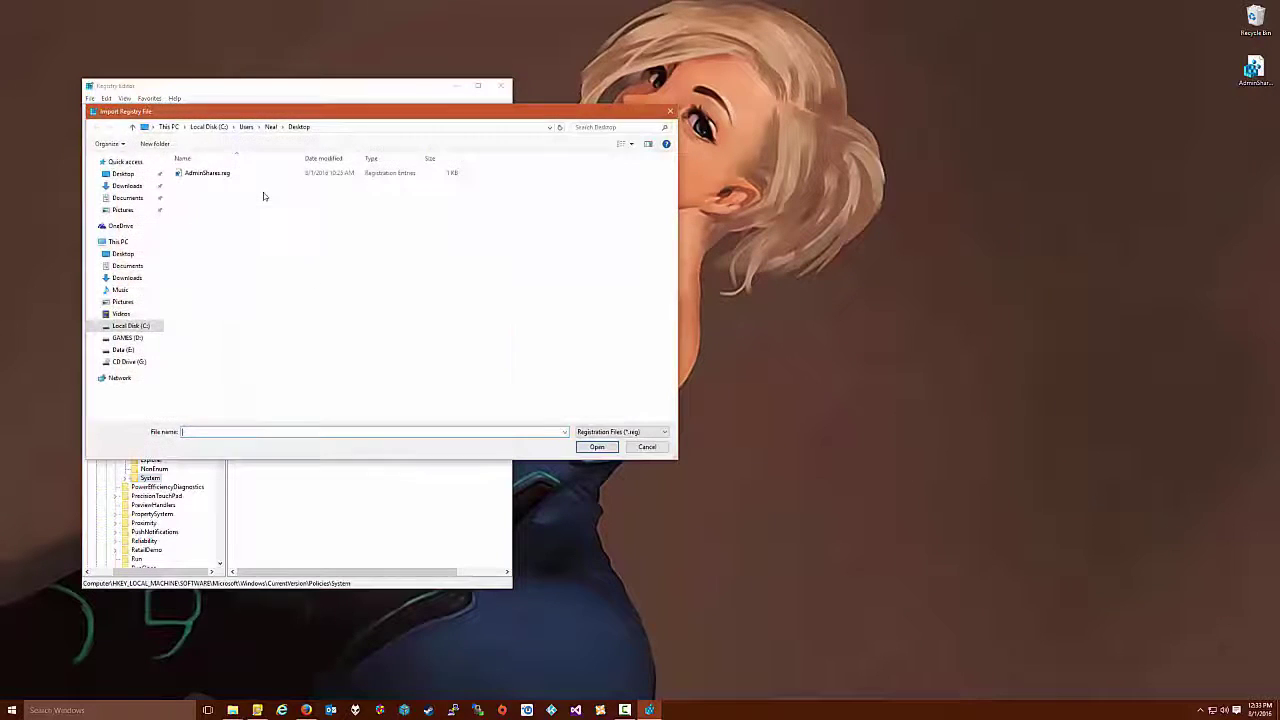
double_click(208, 175)
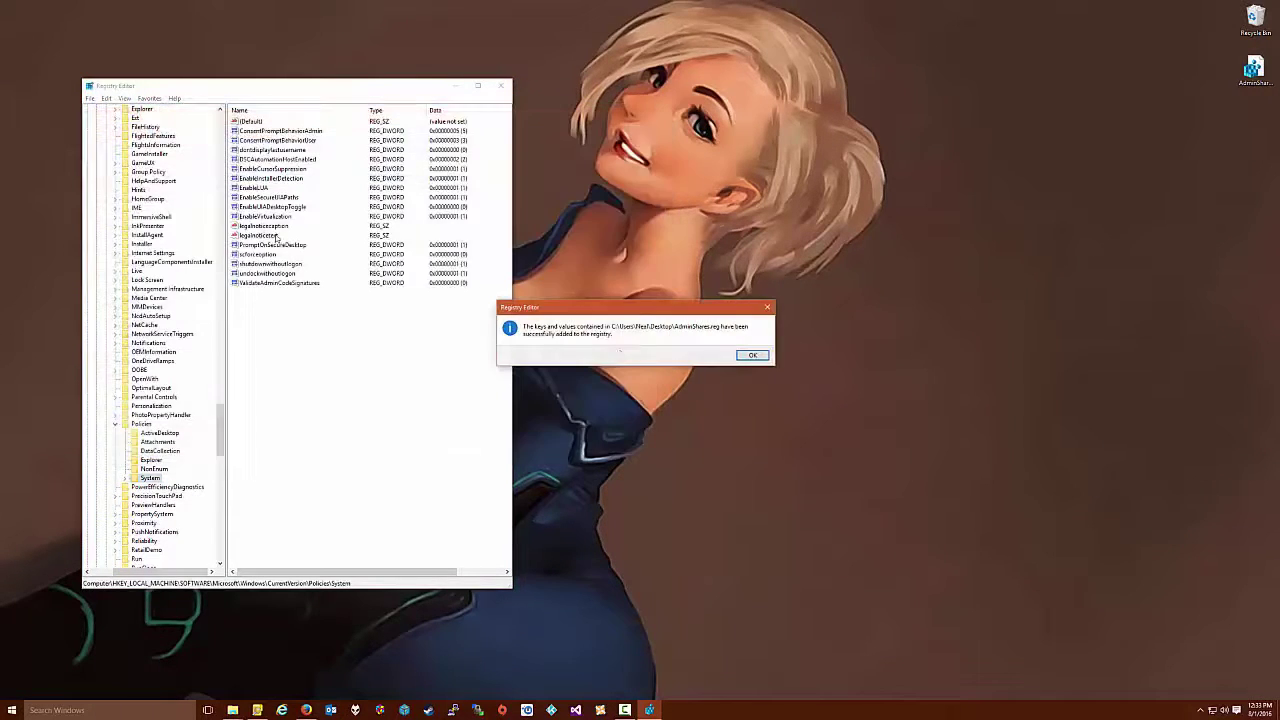
click(752, 356)
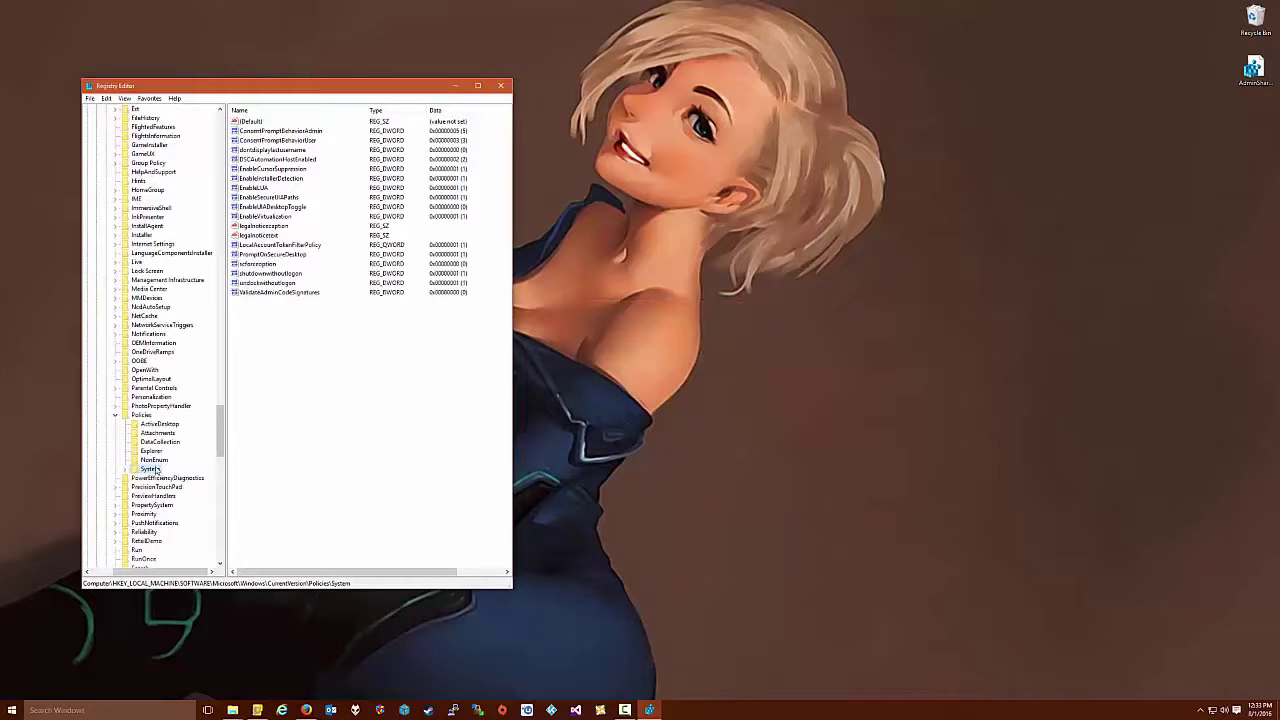
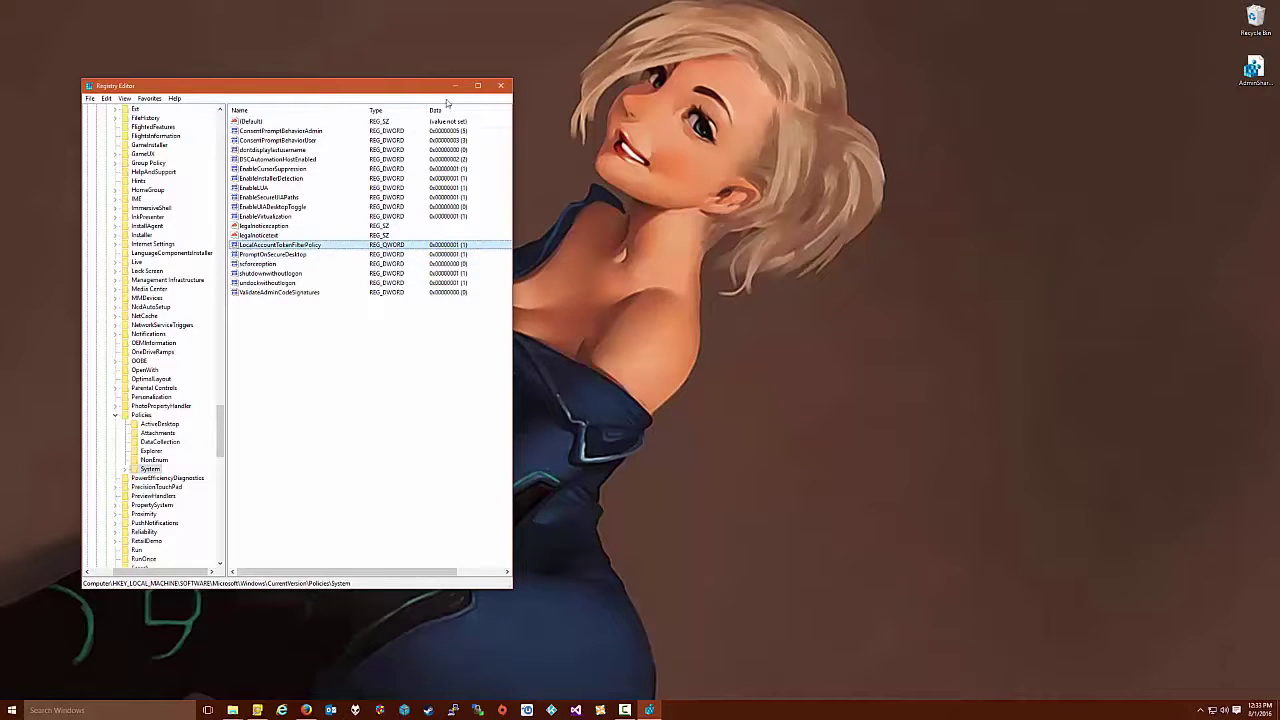
click(455, 86)
Open the administrative share \\192.168.2.129\c$ through the Run dialog, entering the network user name and password
key(super+r)
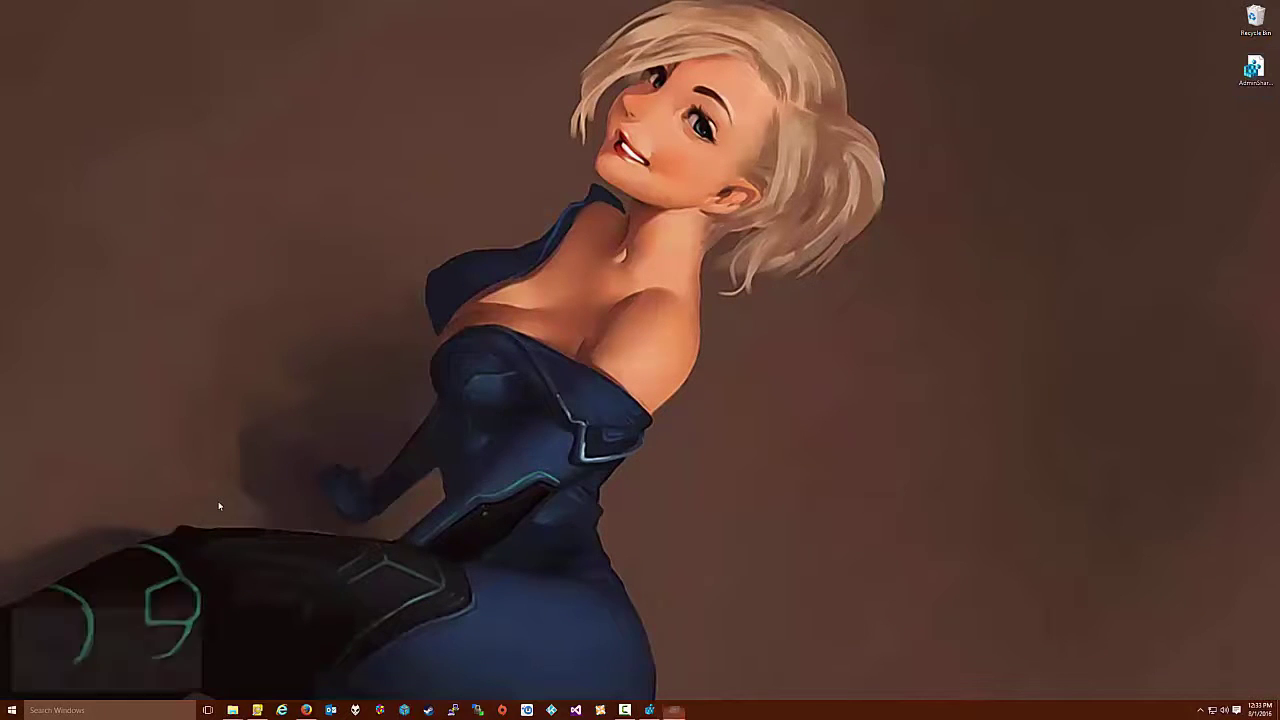
key(Down)
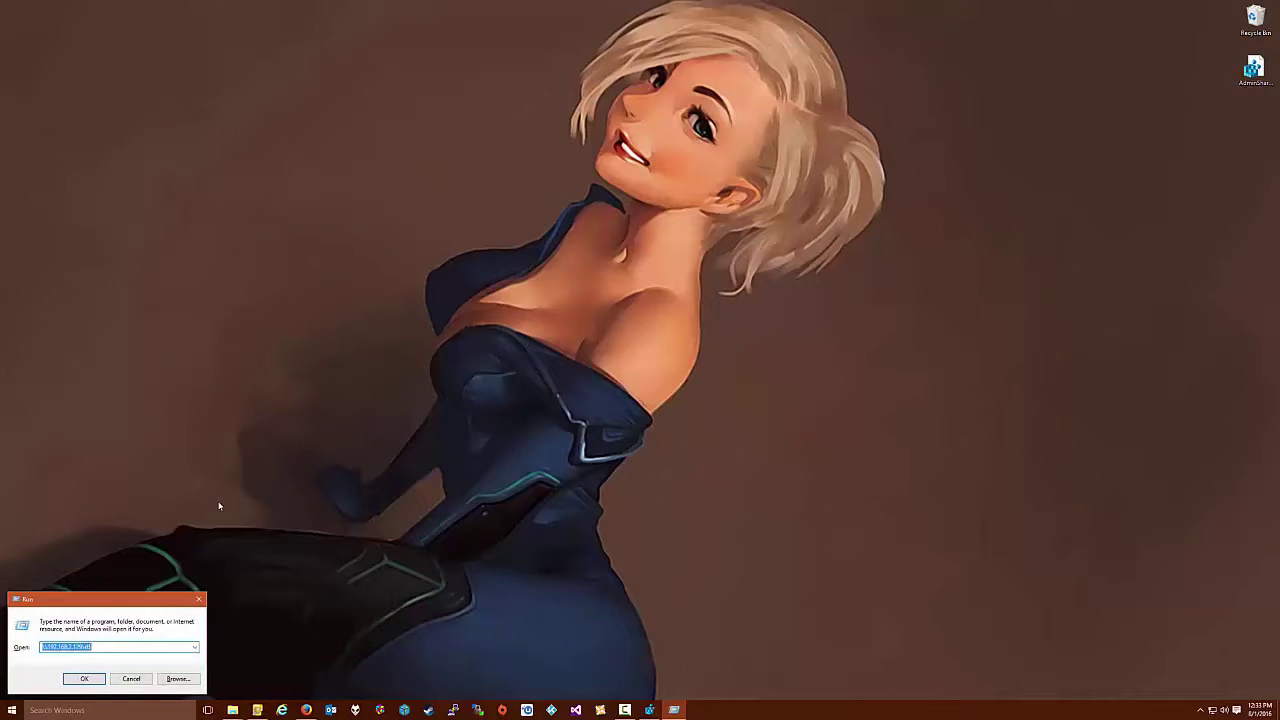
key(End)
key(Return)
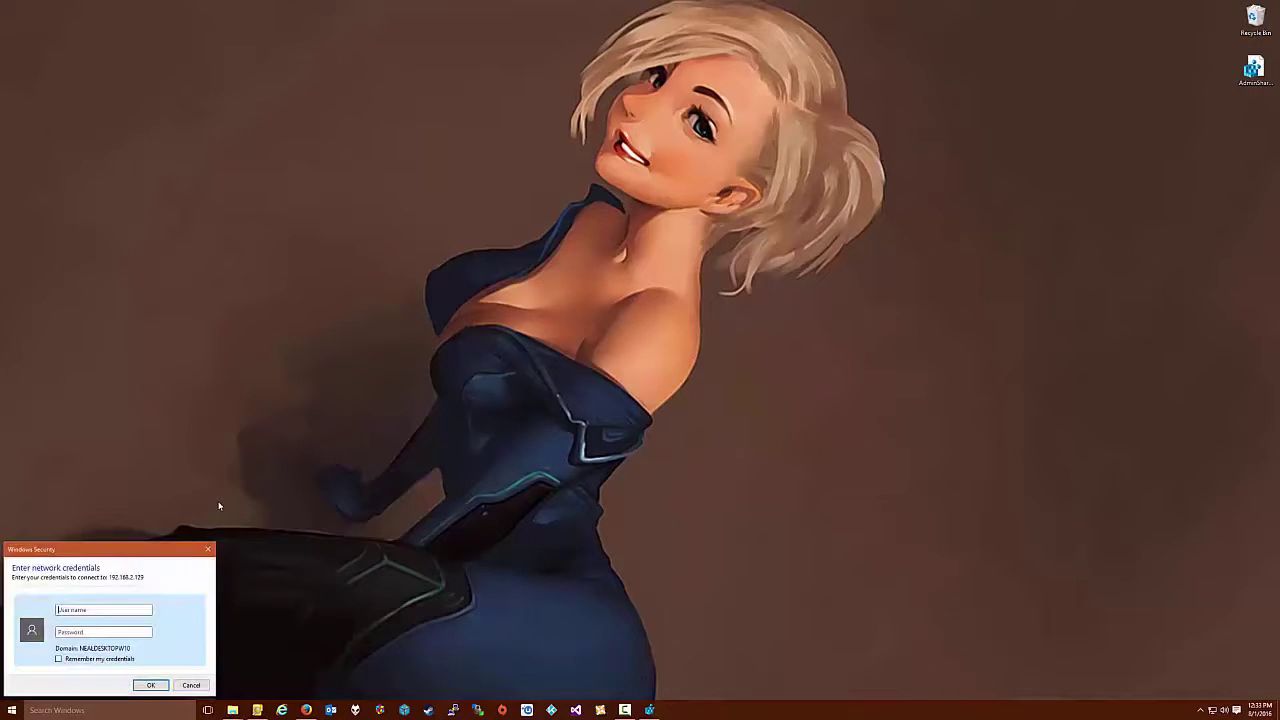
text(ki•••••••••••)
key(Return)
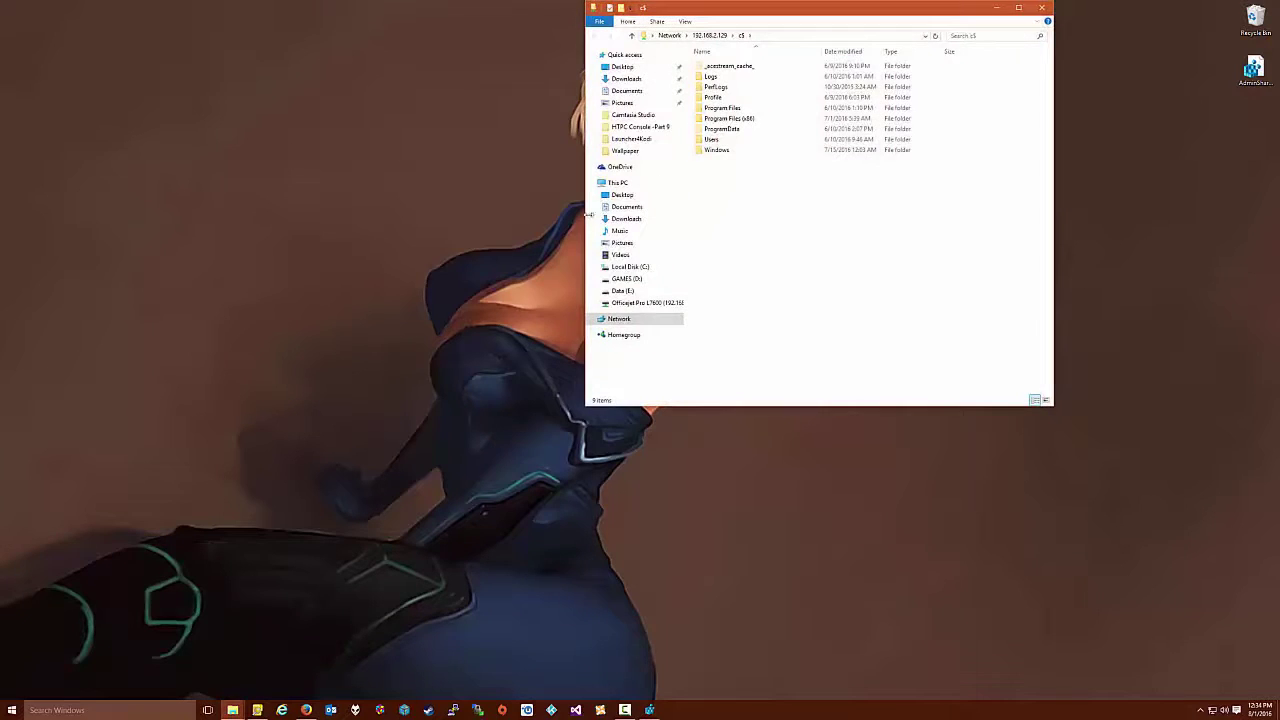
Browse the share to Program Files (x86)\Steam\steamapps\common, look over the game folders, and close the window
drag(840, 14, 394, 168)
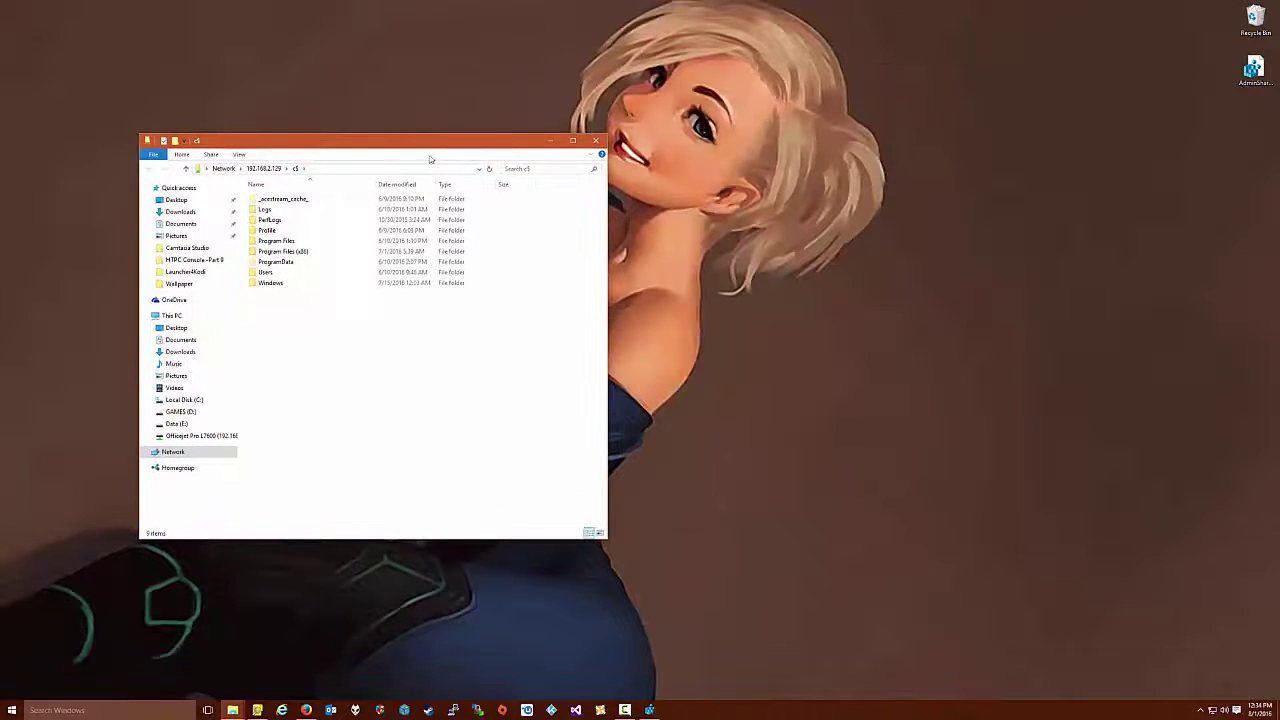
double_click(277, 252)
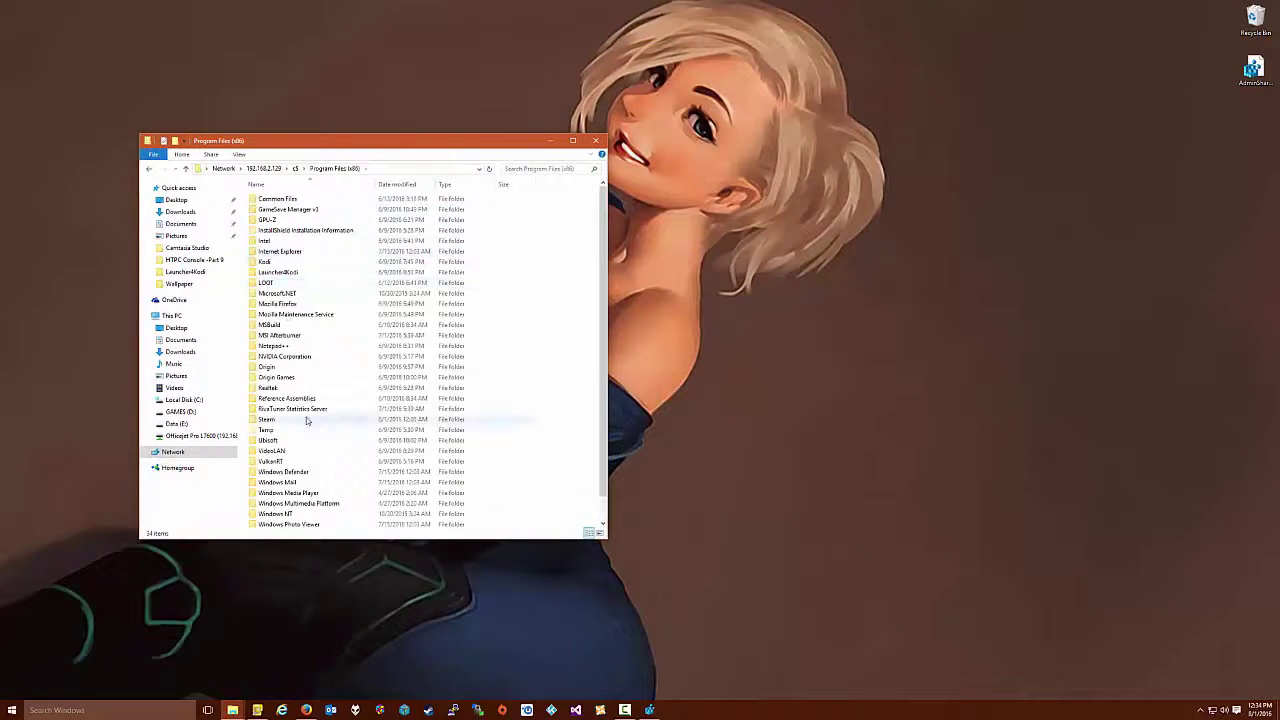
scroll(270, 350, down, 3)
double_click(268, 396)
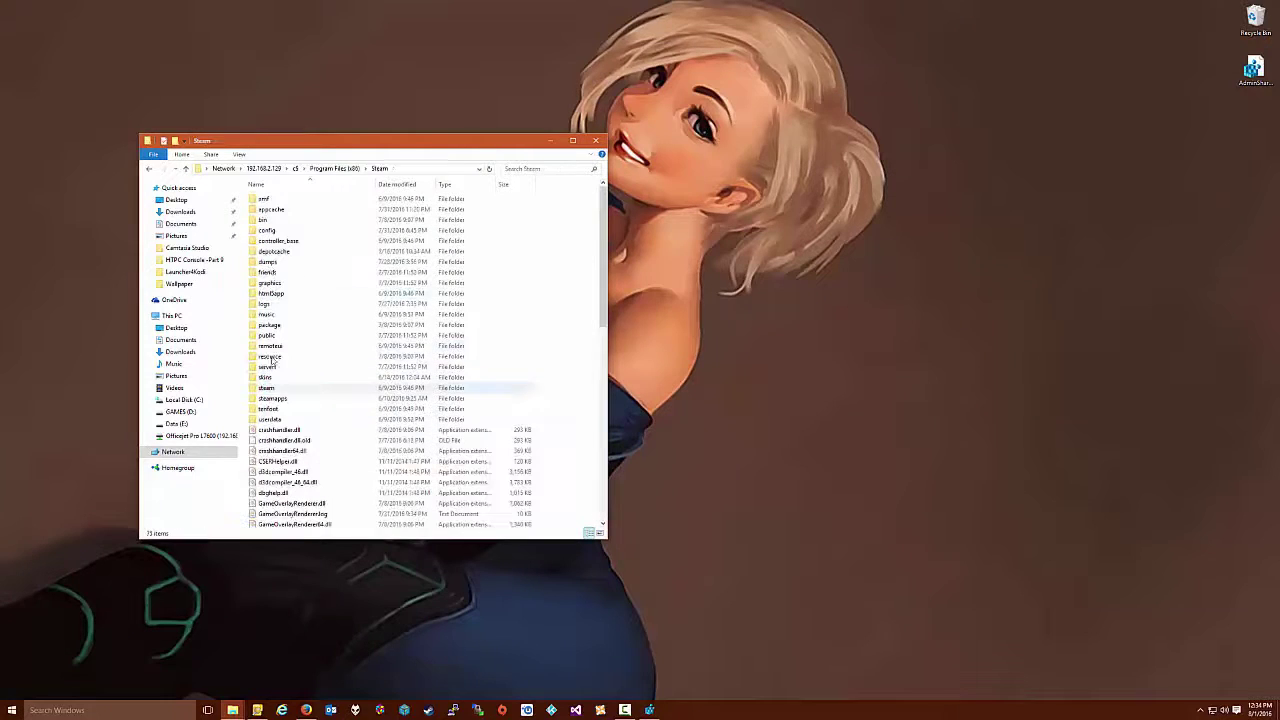
double_click(284, 401)
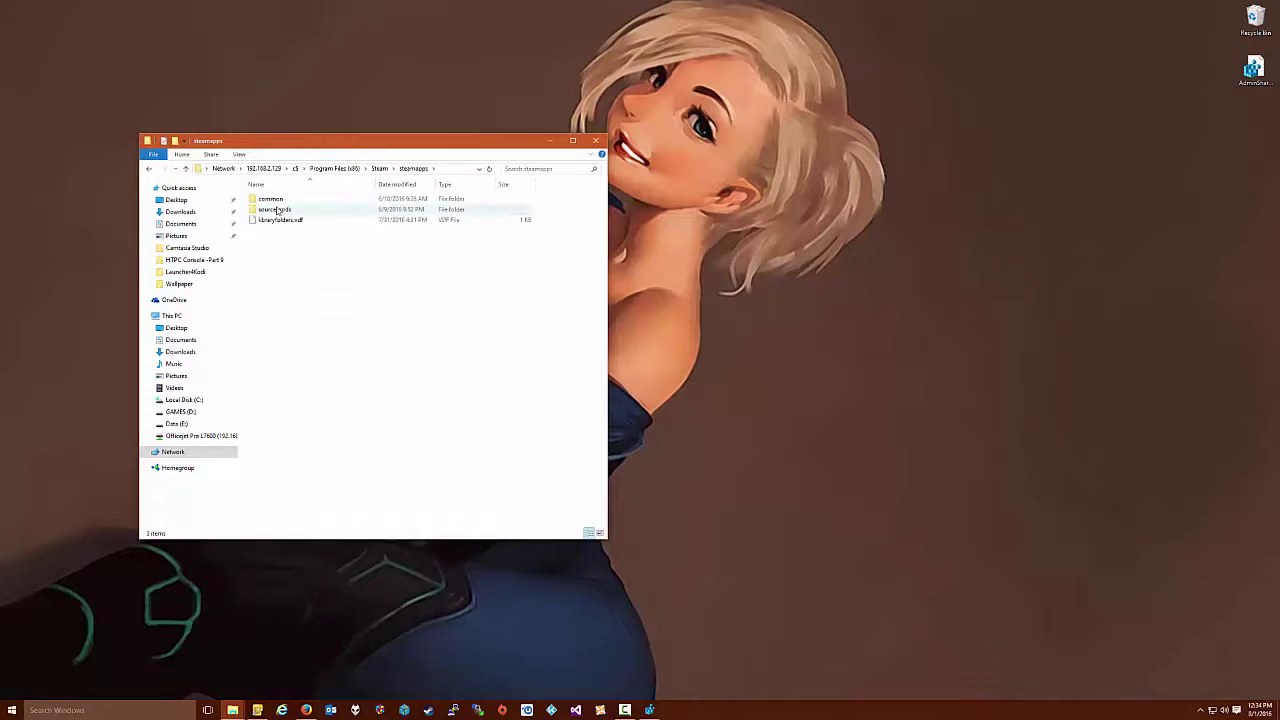
double_click(277, 199)
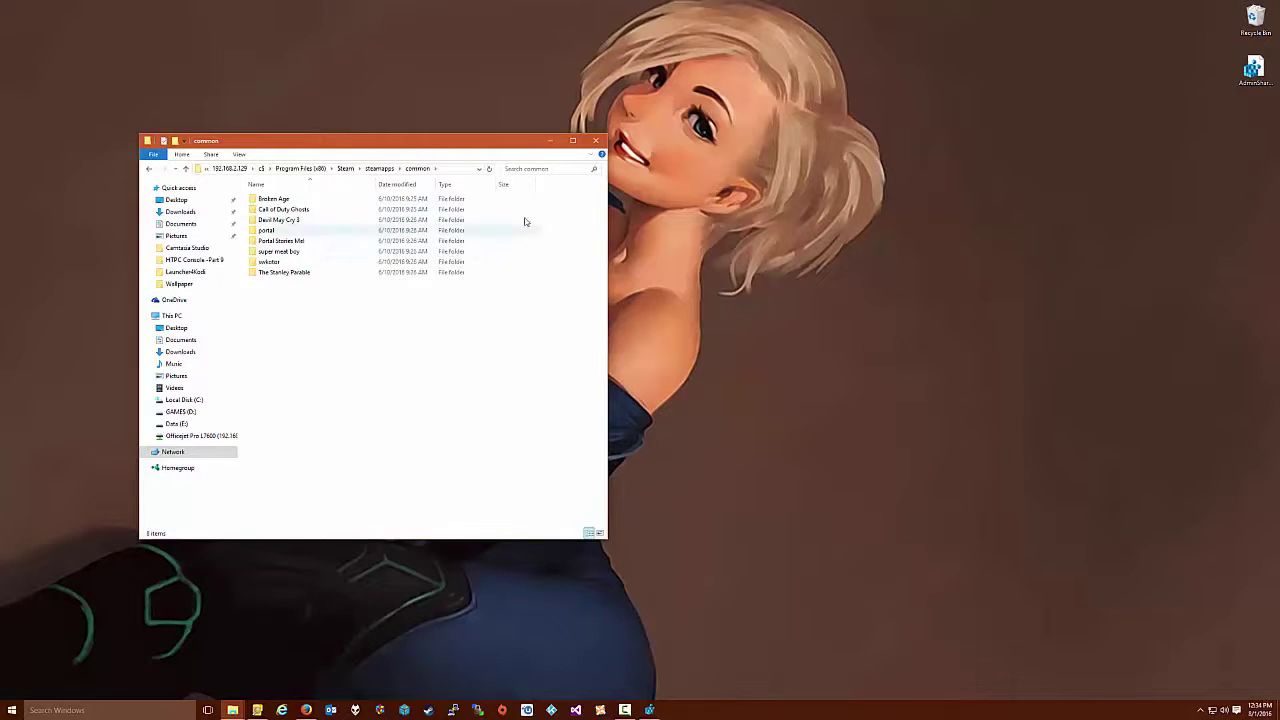
click(596, 141)
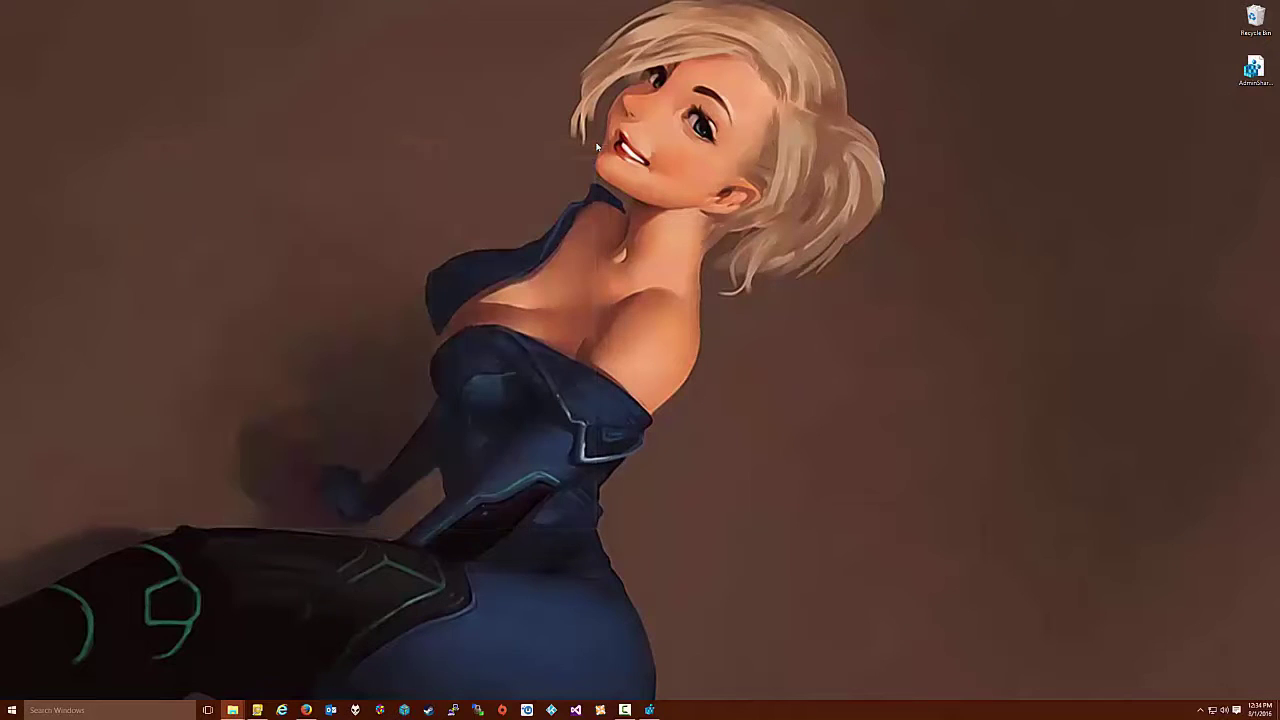